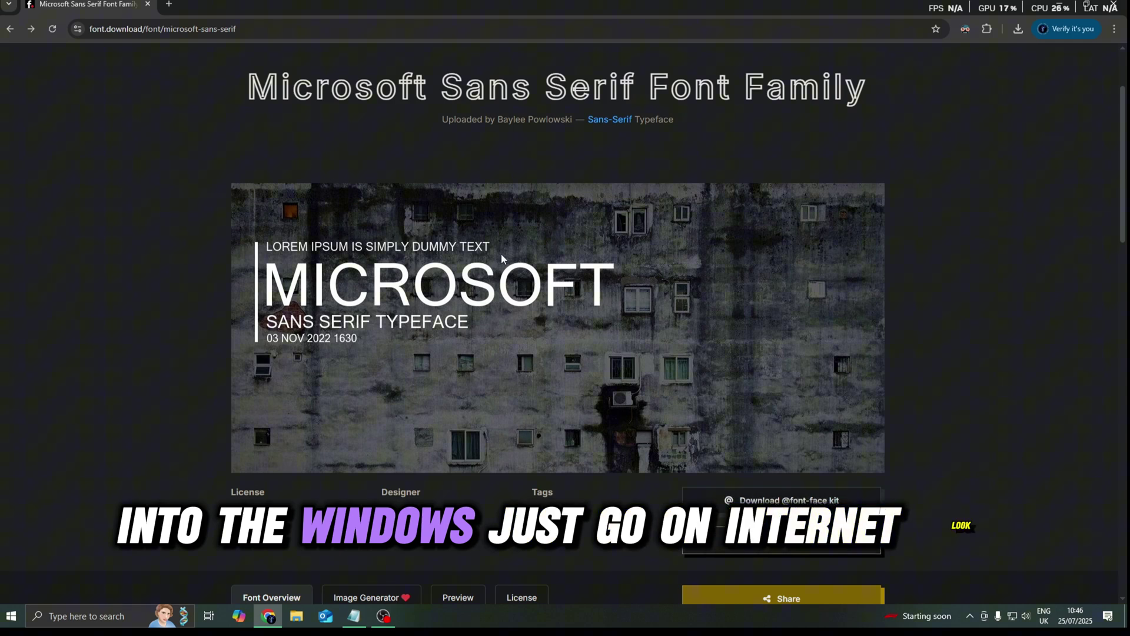
Download the Microsoft Sans Serif zip from font.download and open it to show the micross file.
{"action": "scroll", "coordinate": [532, 281], "scroll_direction": "down", "scroll_amount": 1}
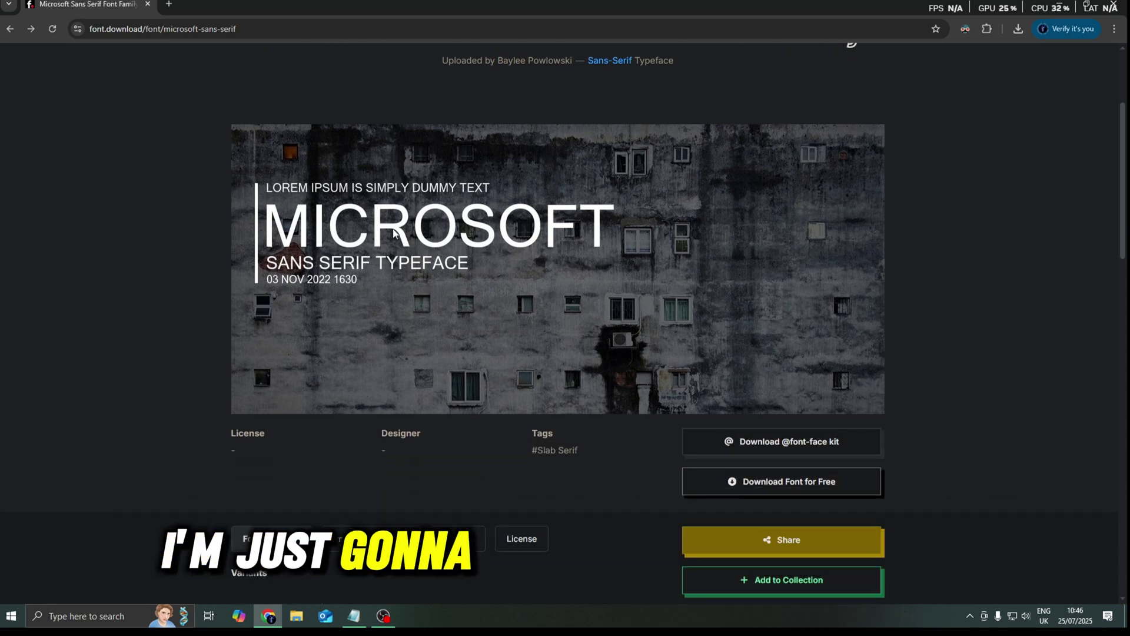
{"action": "left_click", "coordinate": [706, 483]}
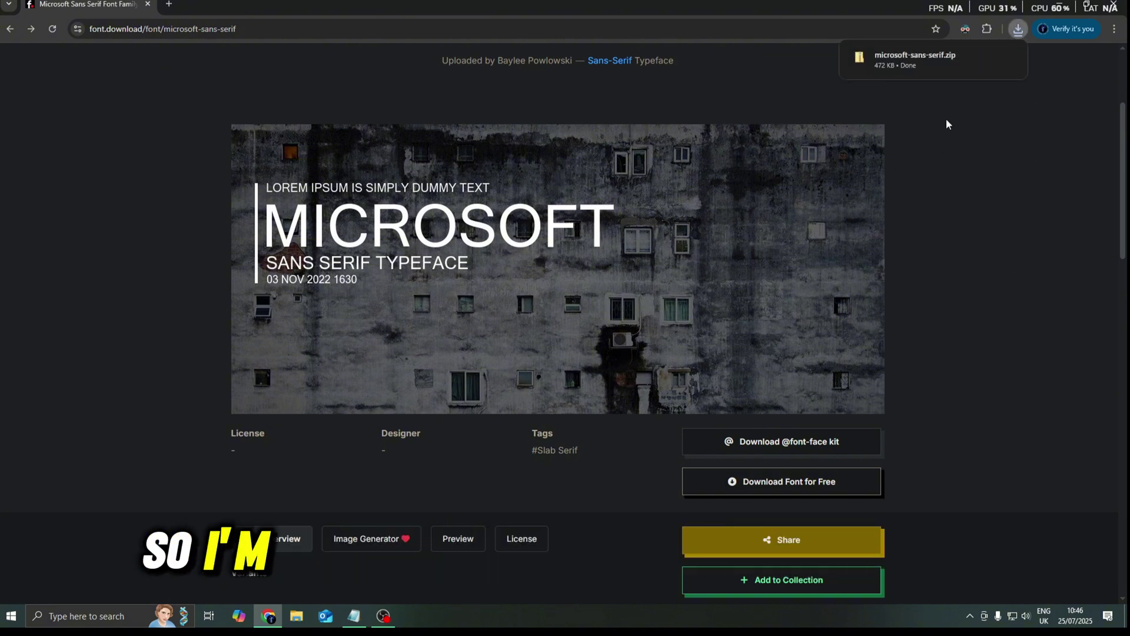
{"action": "left_click", "coordinate": [925, 62]}
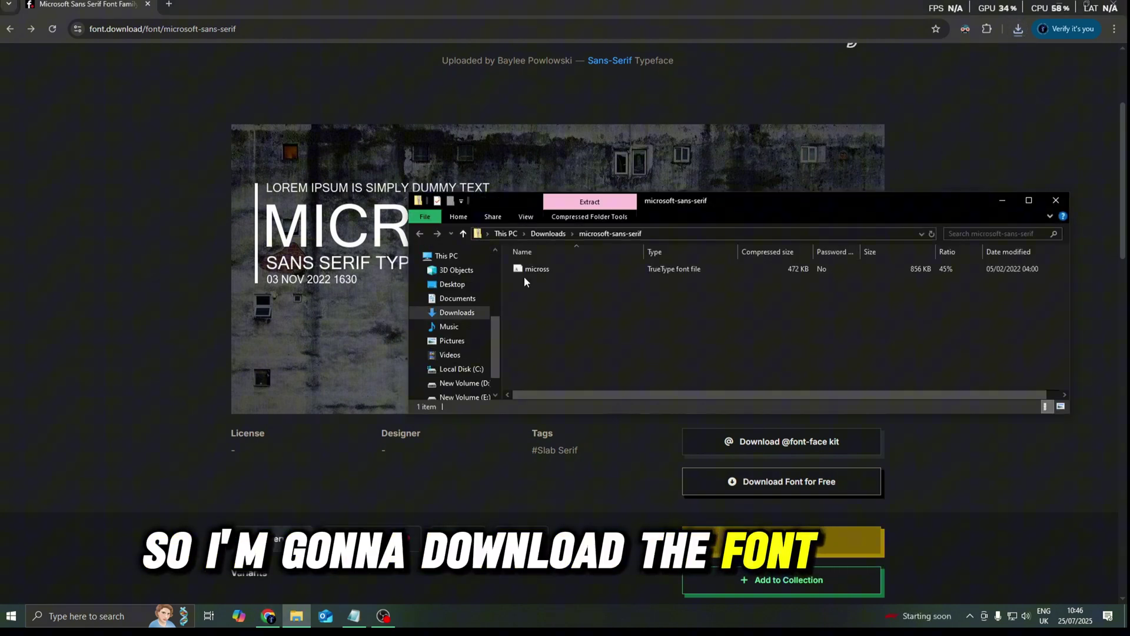
Install the micross Microsoft Sans Serif font from Font Viewer, then close the preview.
{"action": "double_click", "coordinate": [539, 270]}
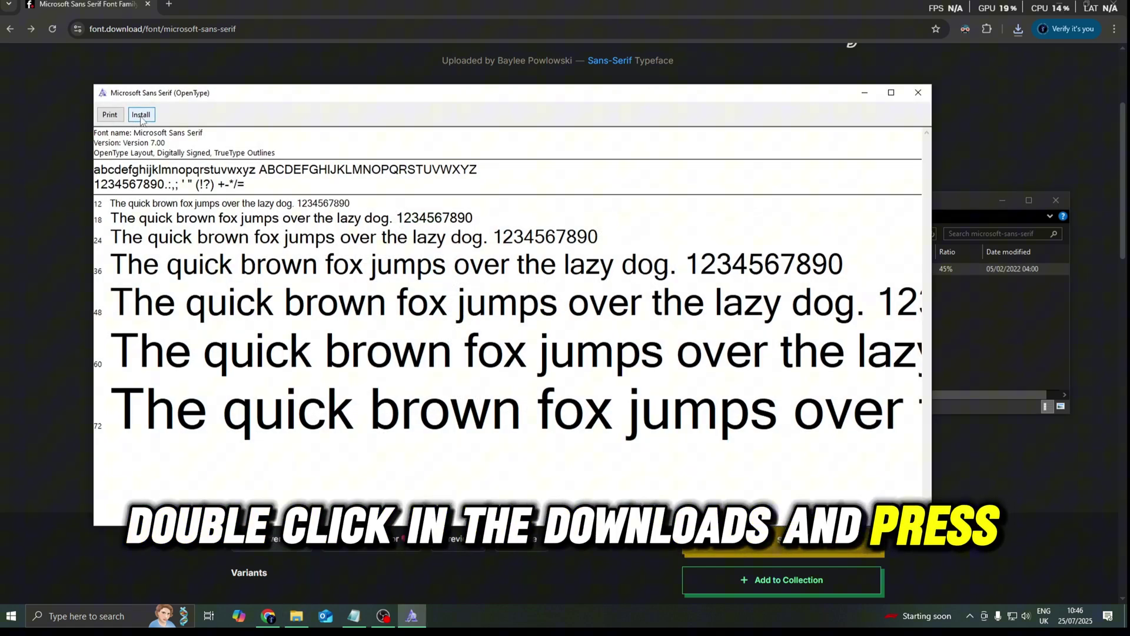
{"action": "left_click", "coordinate": [141, 117]}
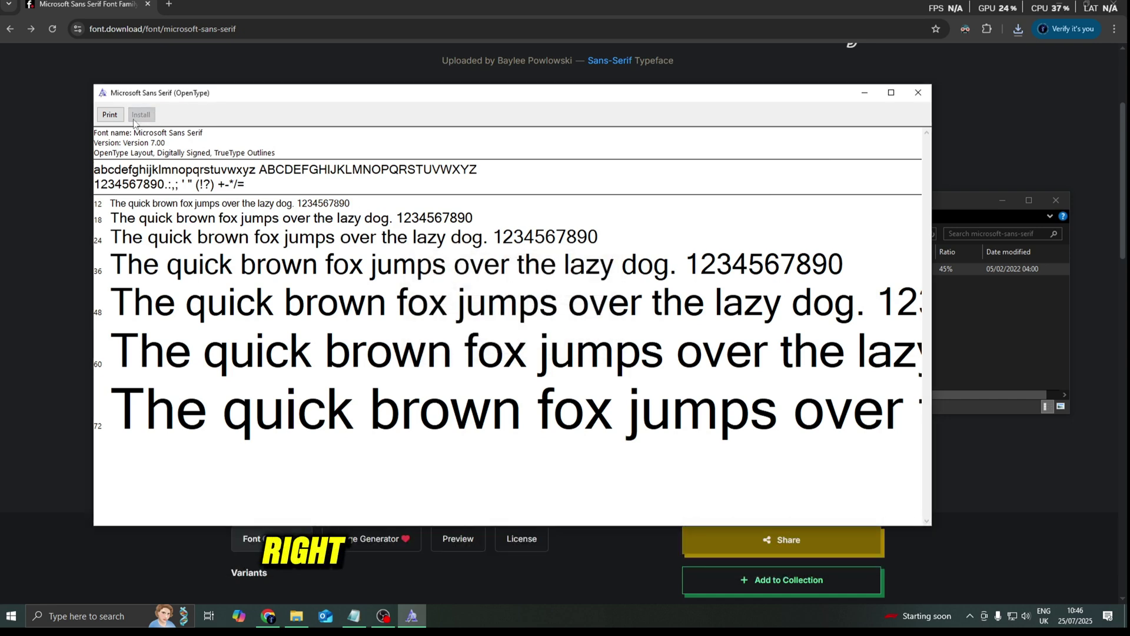
{"action": "left_click", "coordinate": [918, 92]}
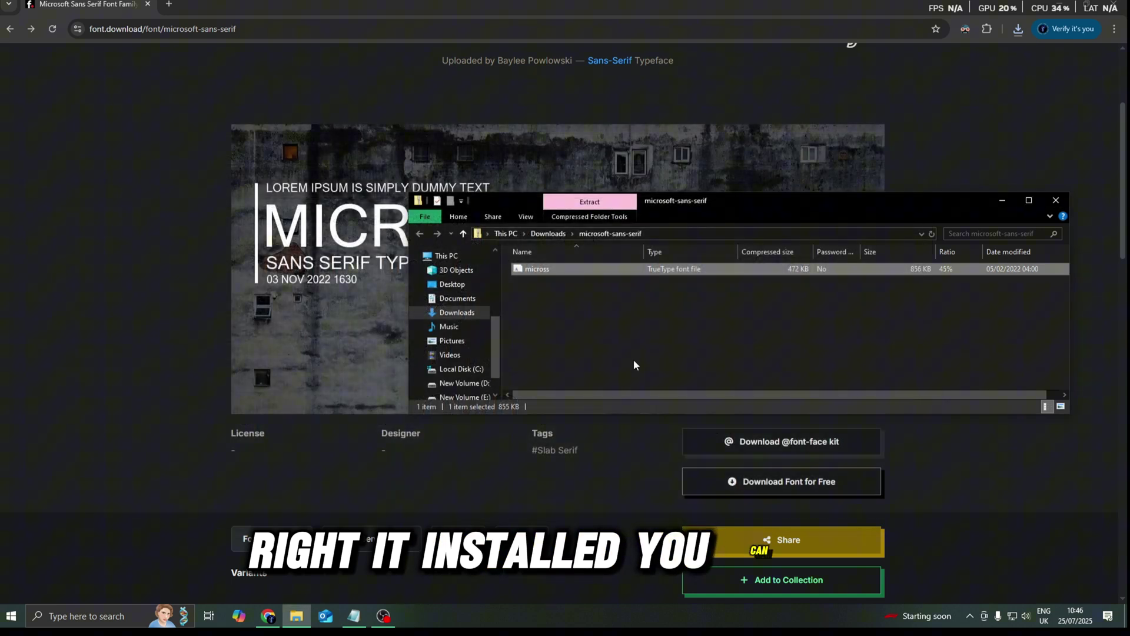
Open Font settings and find 'seri' to reach the Microsoft Sans Serif details page.
{"action": "left_click", "coordinate": [101, 616]}
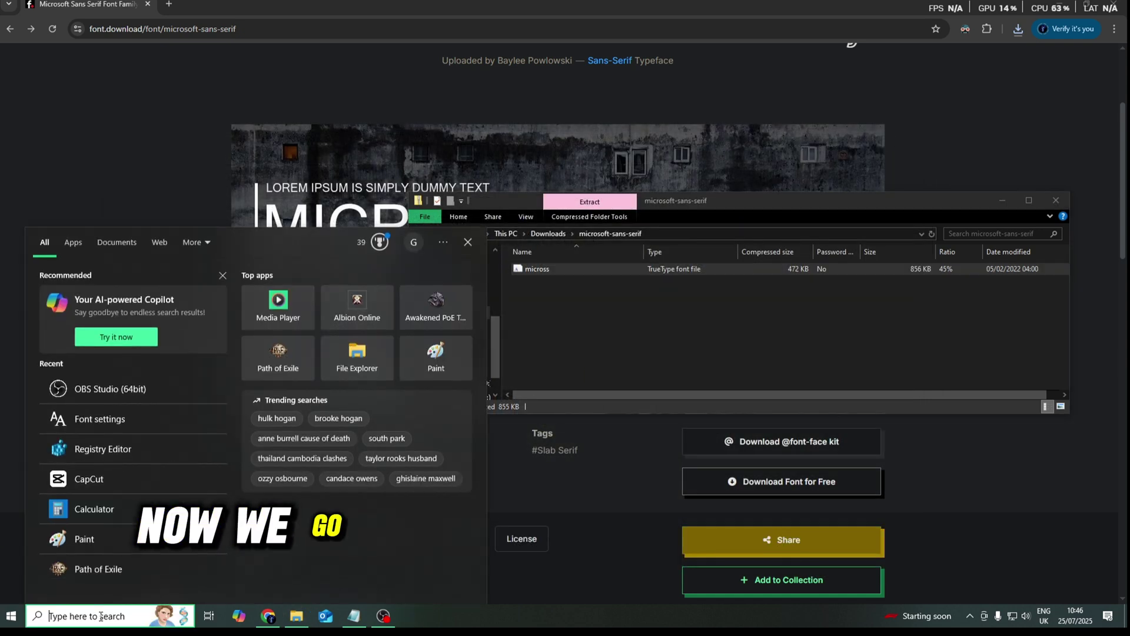
{"action": "type", "text": "fon"}
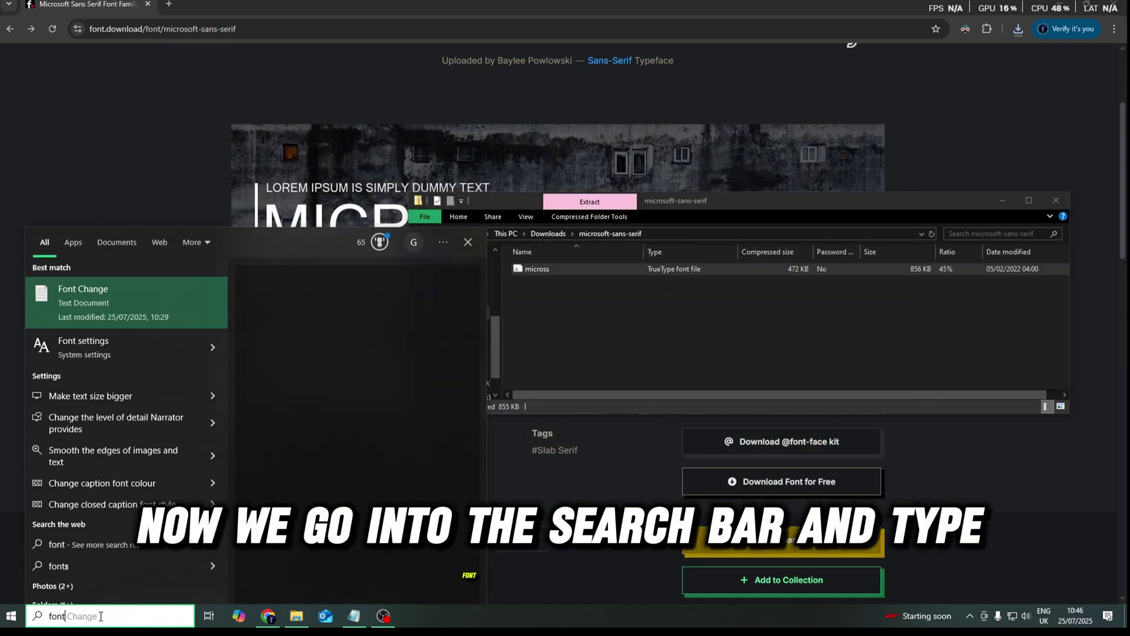
{"action": "key", "text": "Return"}
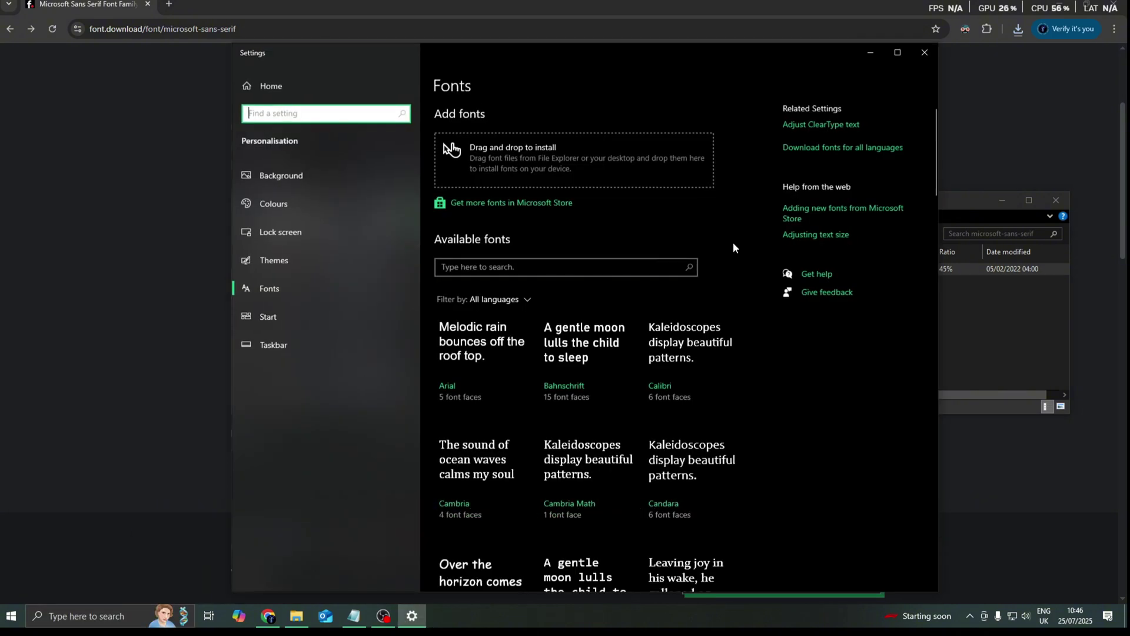
{"action": "left_click", "coordinate": [515, 268]}
{"action": "type", "text": "seris"}
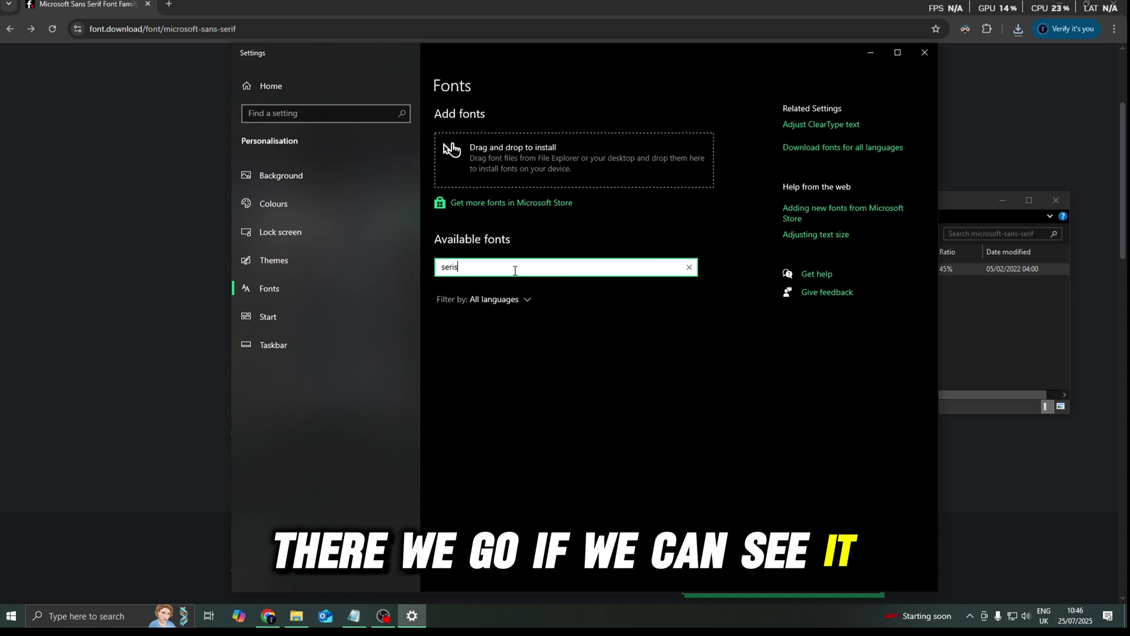
{"action": "key", "text": "BackSpace"}
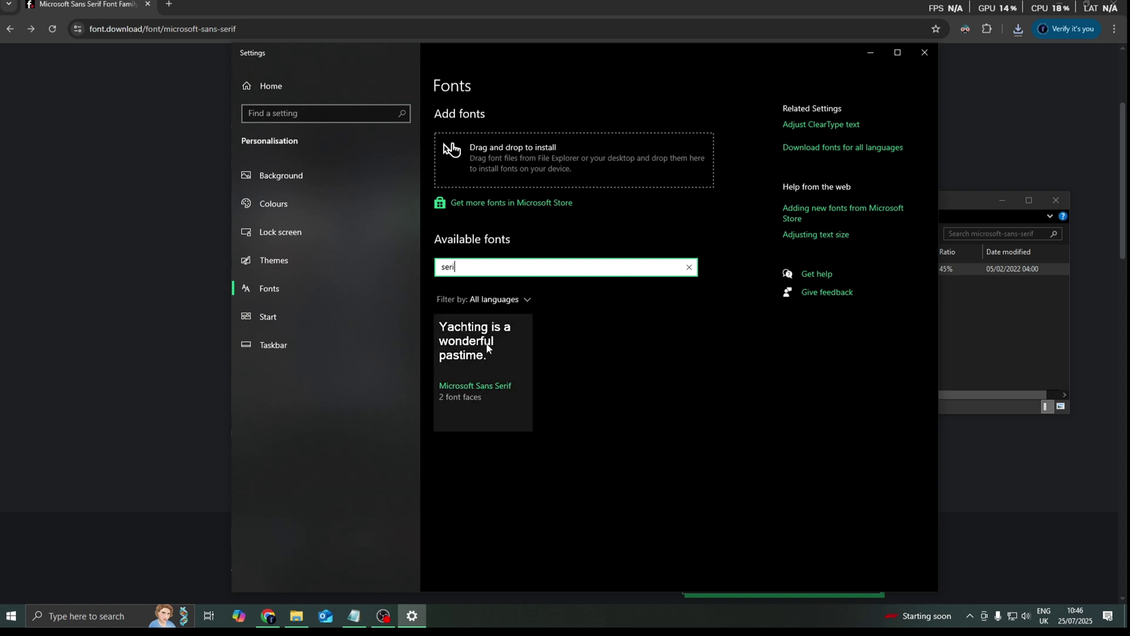
{"action": "left_click", "coordinate": [487, 347]}
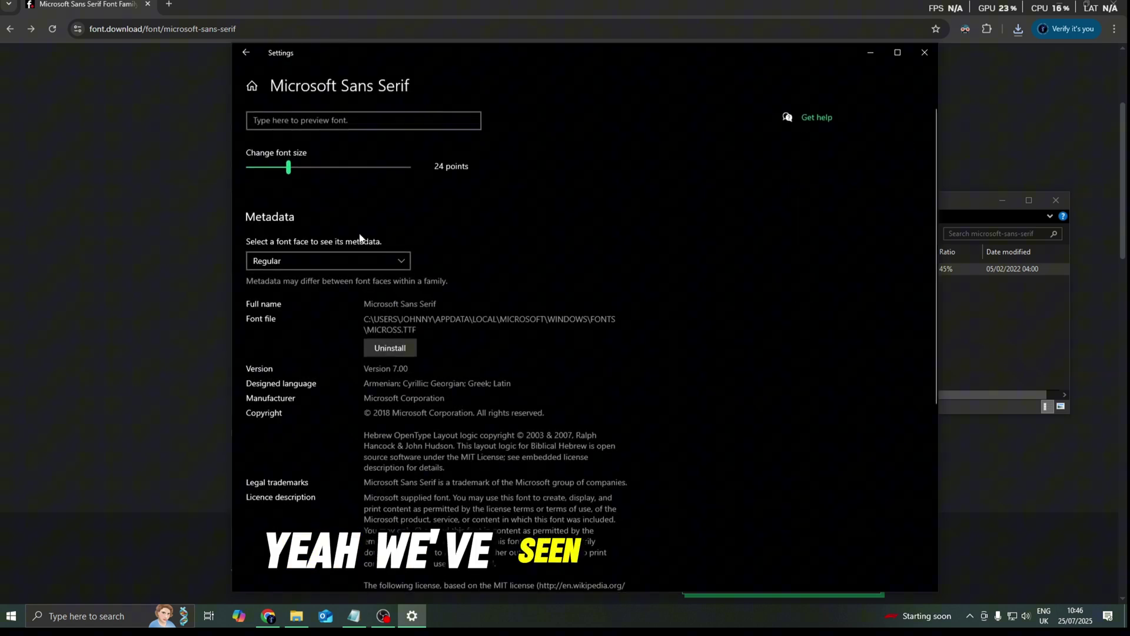
Check the metadata of both Regular font faces, ending on the first one.
{"action": "left_click", "coordinate": [340, 263]}
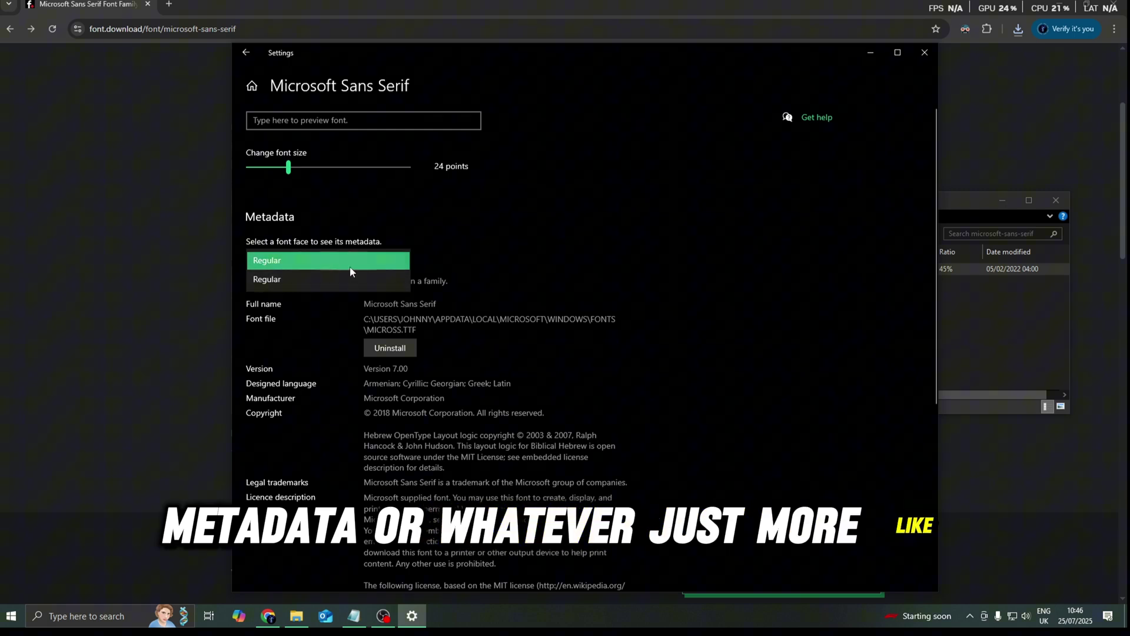
{"action": "left_click", "coordinate": [287, 275]}
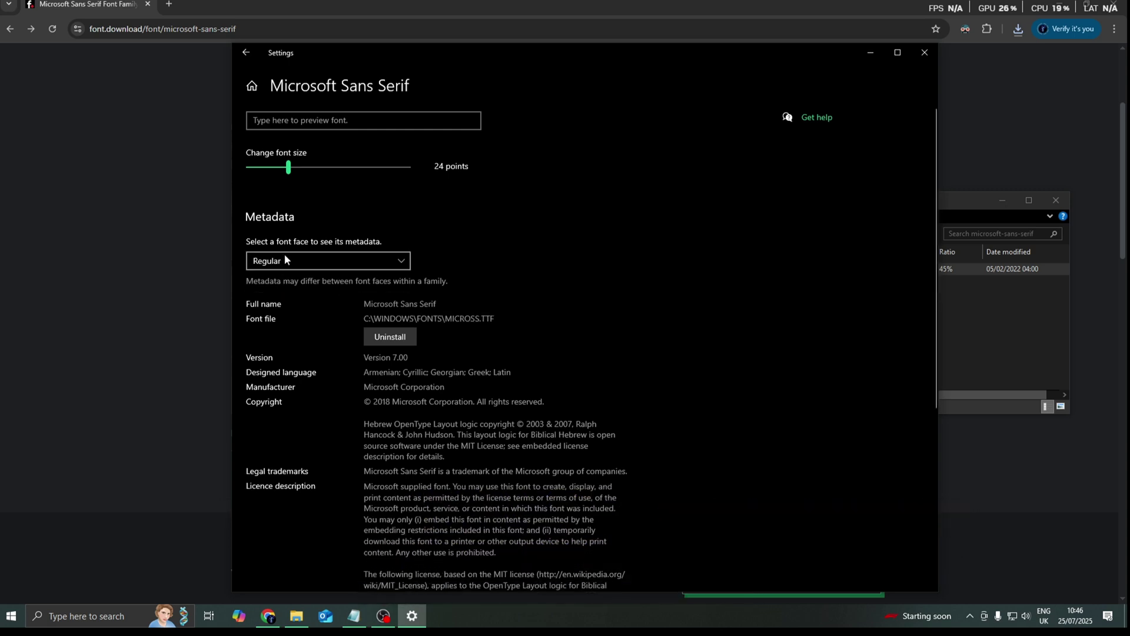
{"action": "left_click", "coordinate": [286, 260]}
{"action": "left_click", "coordinate": [288, 246]}
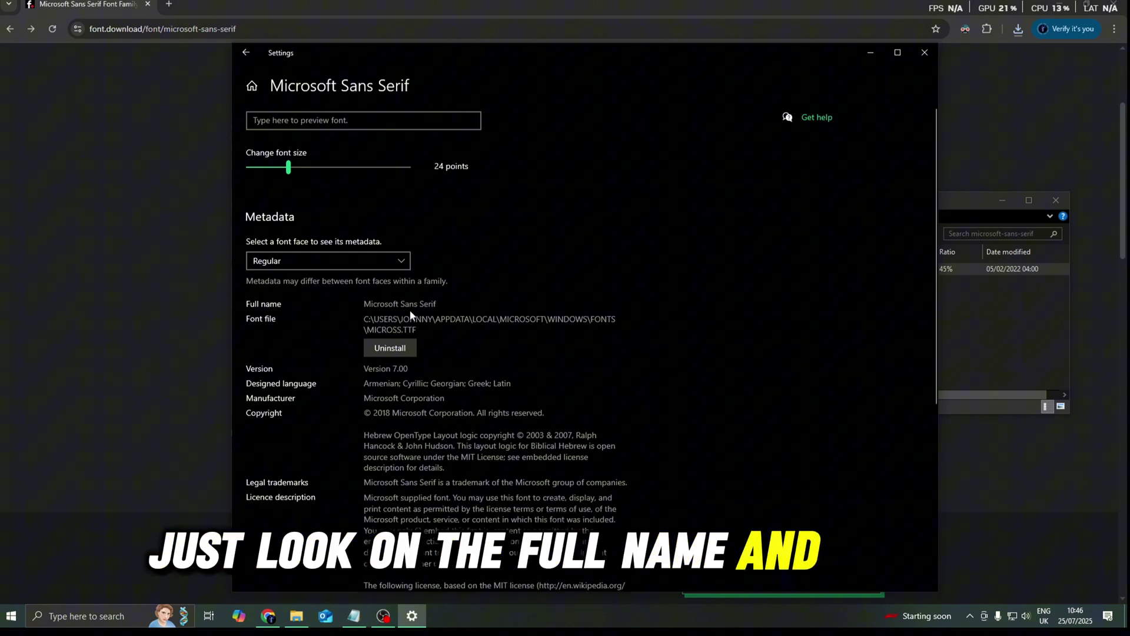
Place the Font Change notes beside Settings and return Settings to its Fonts page.
{"action": "left_click", "coordinate": [354, 616]}
{"action": "left_click", "coordinate": [427, 464]}
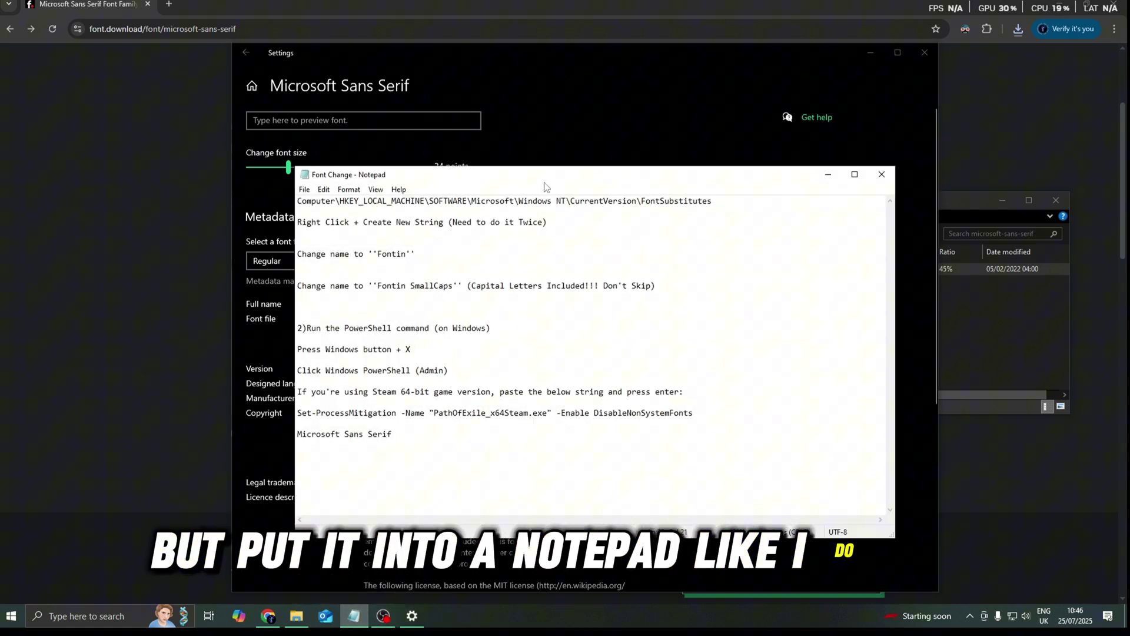
{"action": "left_click_drag", "start_coordinate": [545, 184], "coordinate": [784, 160]}
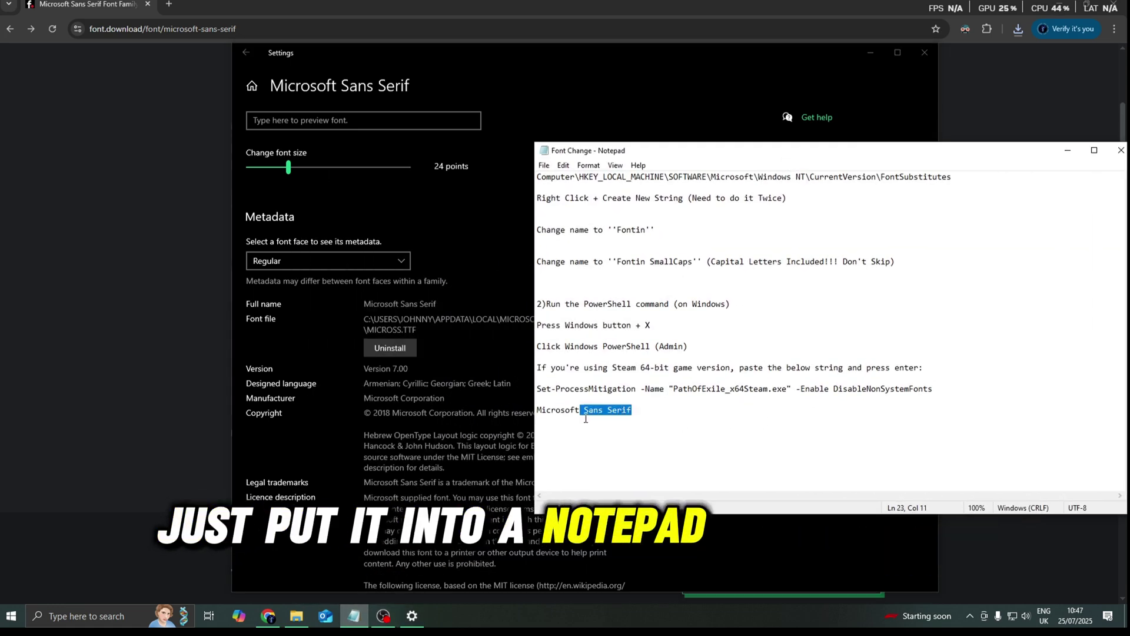
{"action": "left_click", "coordinate": [633, 411]}
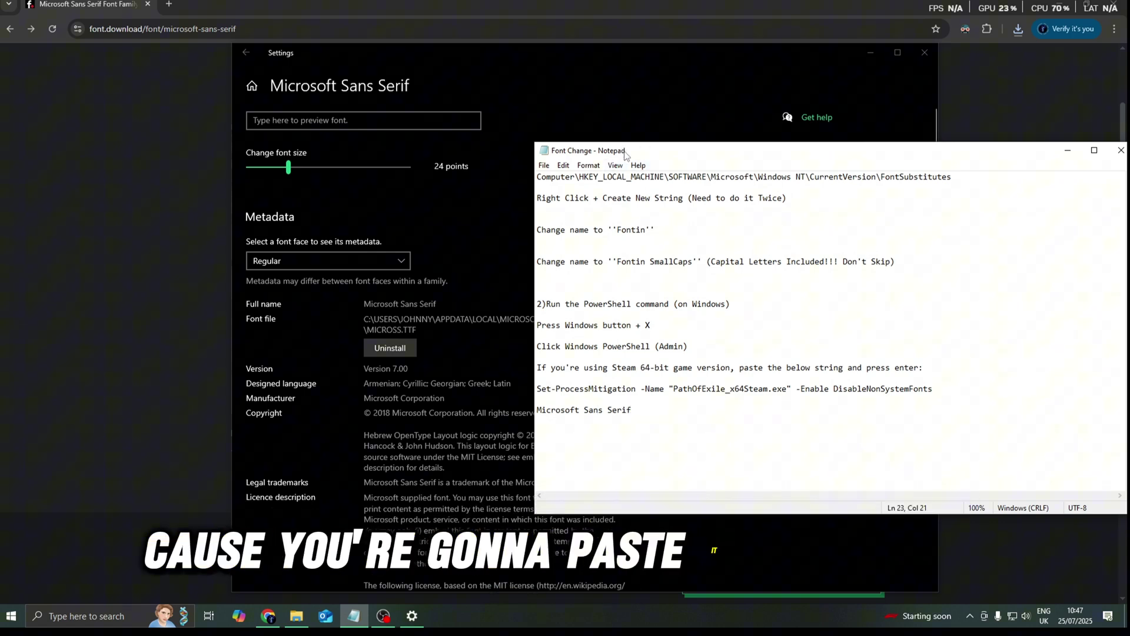
{"action": "left_click", "coordinate": [440, 213]}
{"action": "left_click", "coordinate": [246, 53]}
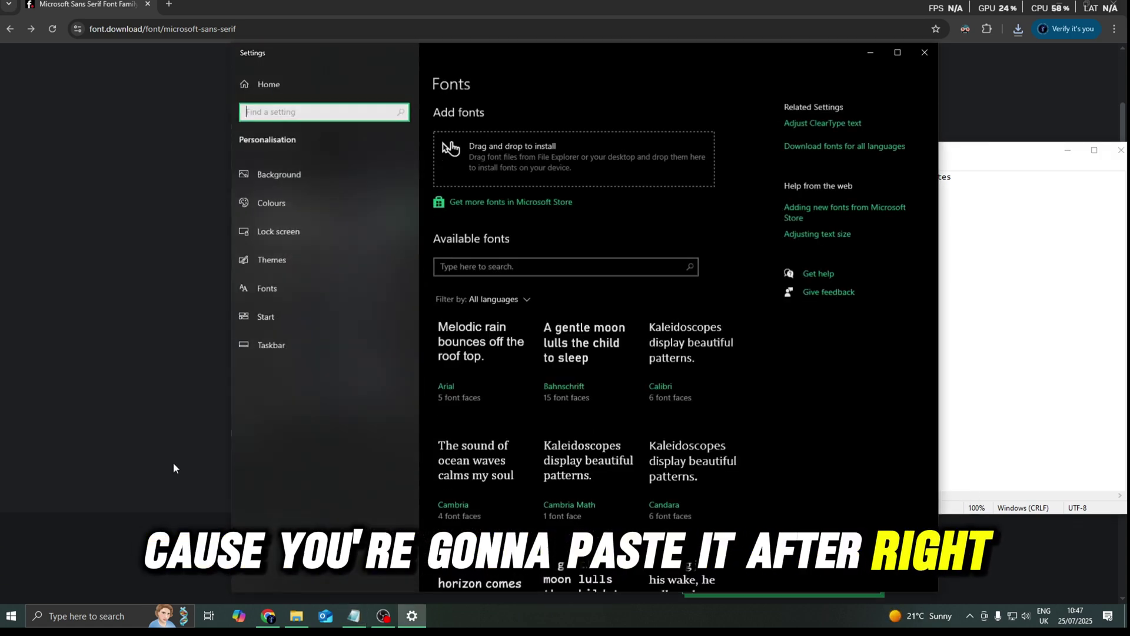
Open Registry Editor and jump to the FontSubstitutes key using the path copied from the notes.
{"action": "left_click", "coordinate": [96, 617]}
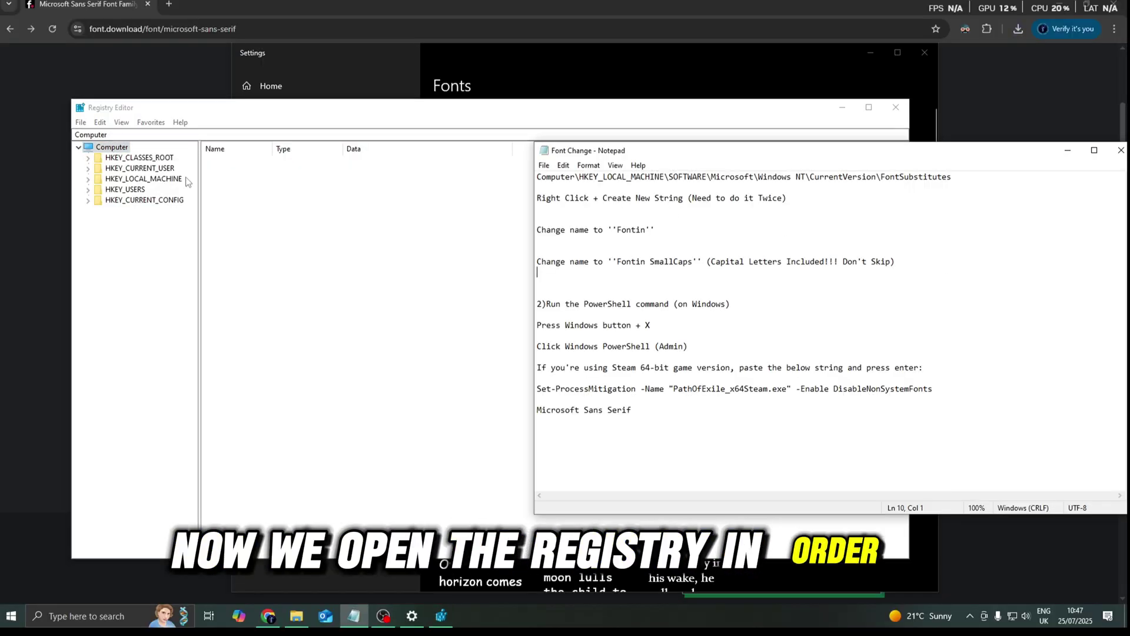
{"action": "left_click_drag", "start_coordinate": [955, 176], "coordinate": [526, 166]}
{"action": "key", "text": "ctrl+c"}
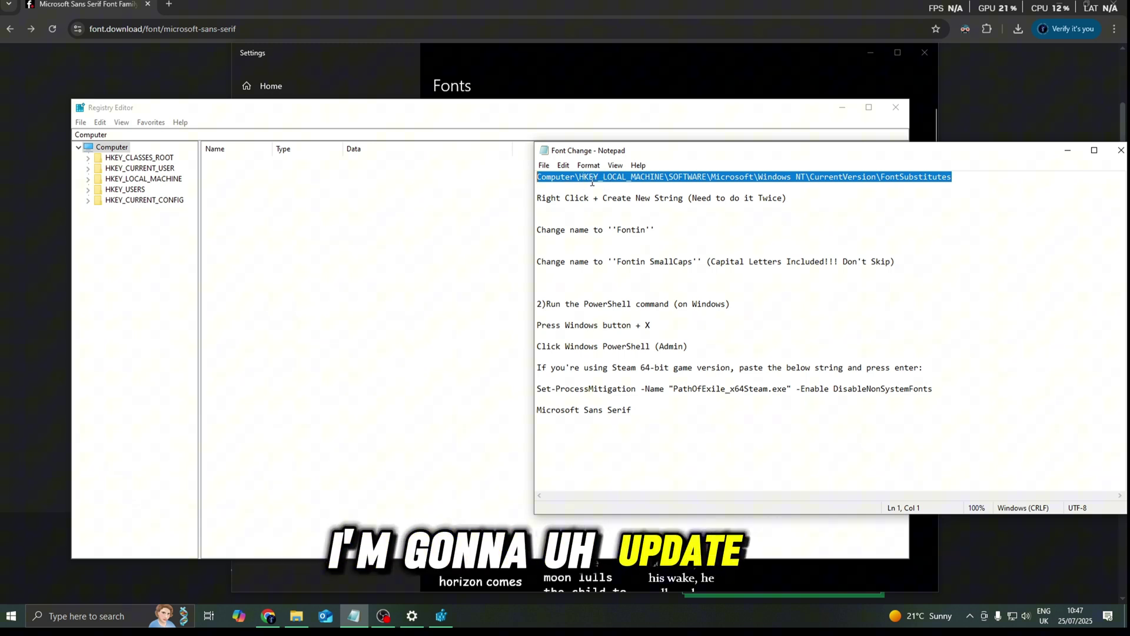
{"action": "left_click", "coordinate": [432, 134]}
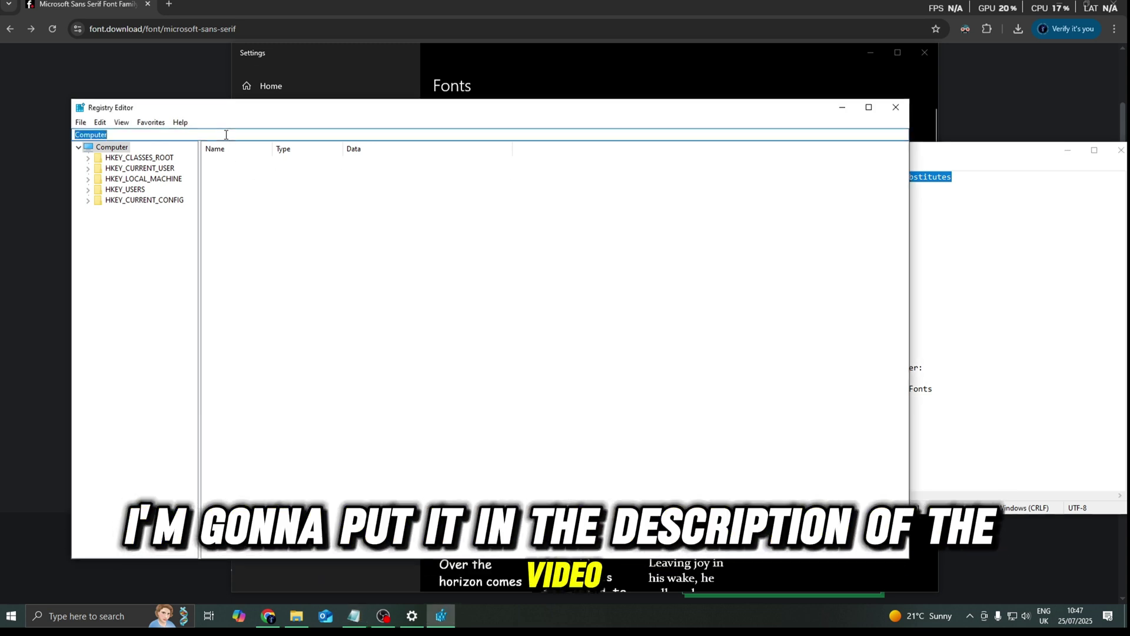
{"action": "key", "text": "ctrl+v"}
{"action": "key", "text": "Return"}
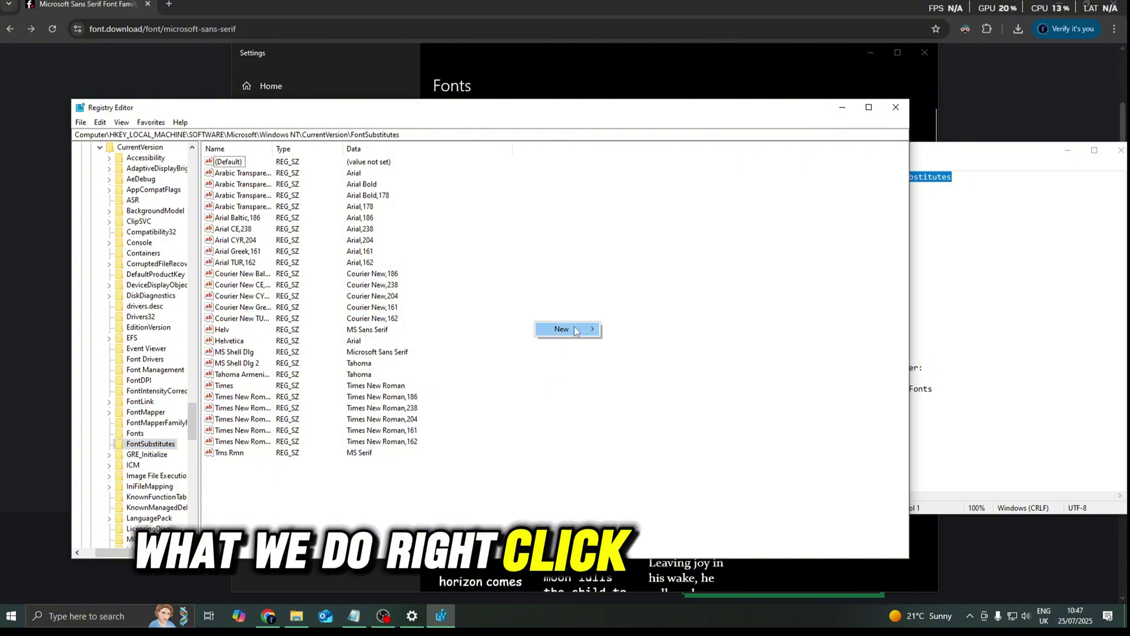
Add two new string values to the FontSubstitutes key.
{"action": "mouse_move", "coordinate": [576, 331]}
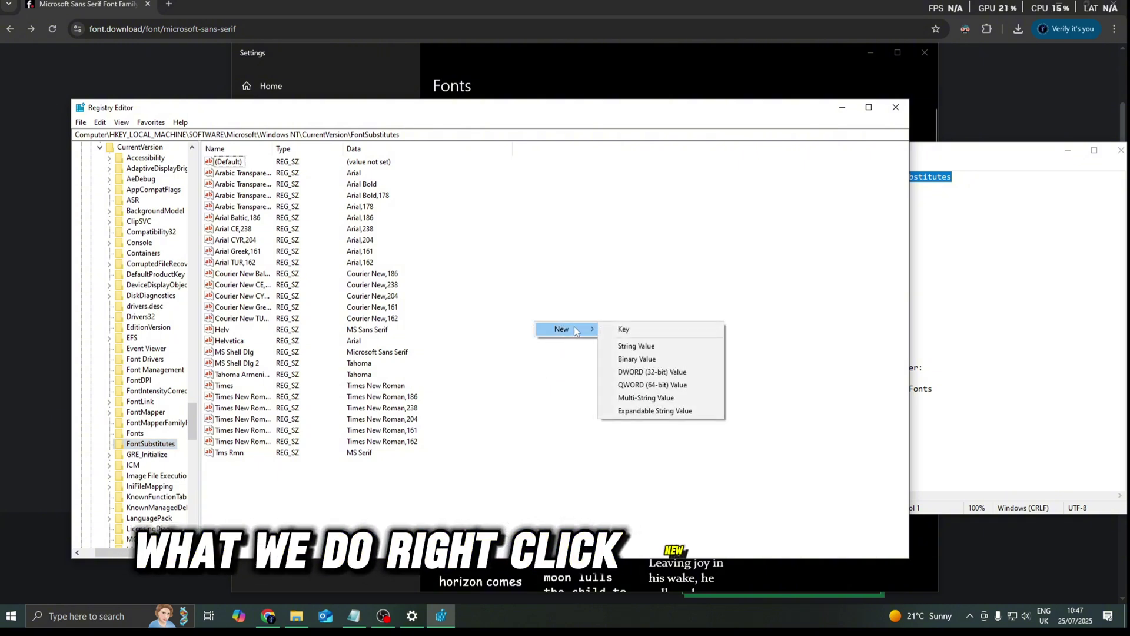
{"action": "left_click", "coordinate": [631, 347]}
{"action": "right_click", "coordinate": [532, 324]}
{"action": "mouse_move", "coordinate": [559, 336]}
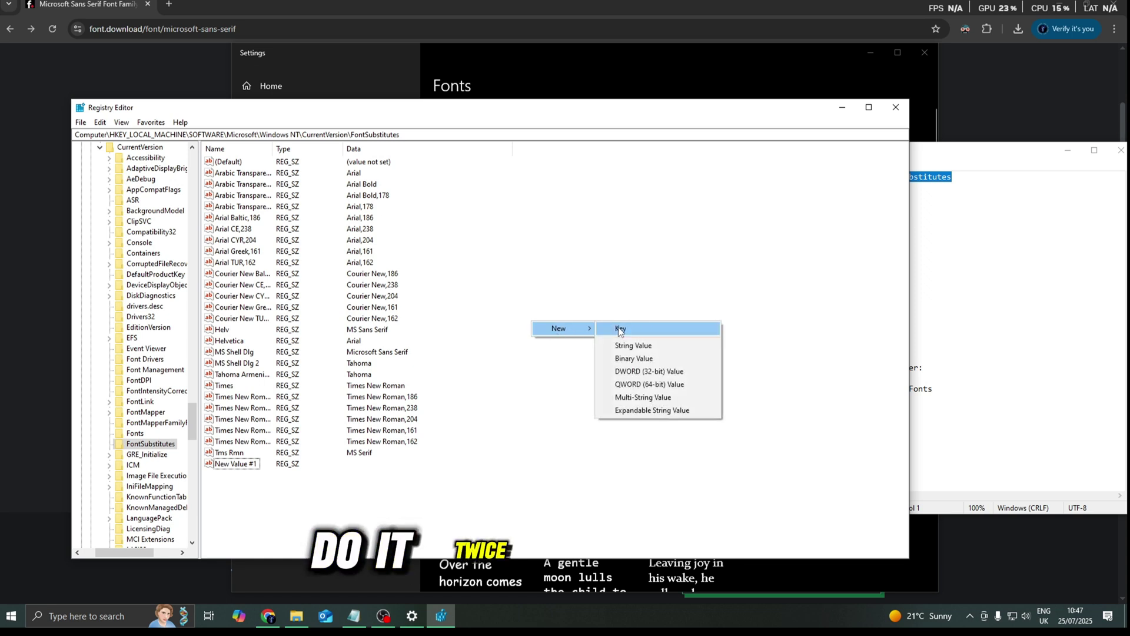
{"action": "left_click", "coordinate": [633, 345]}
Rename New Value #1 to Fontin and New Value #2 to Fonin SmallCaps.
{"action": "left_click", "coordinate": [239, 466]}
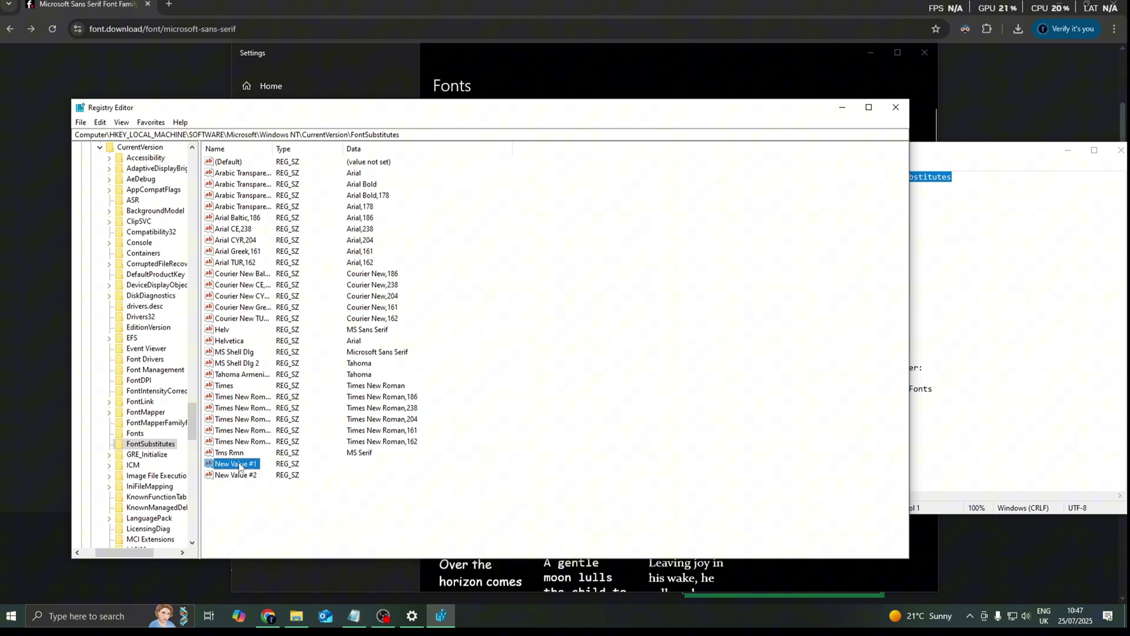
{"action": "right_click", "coordinate": [239, 466]}
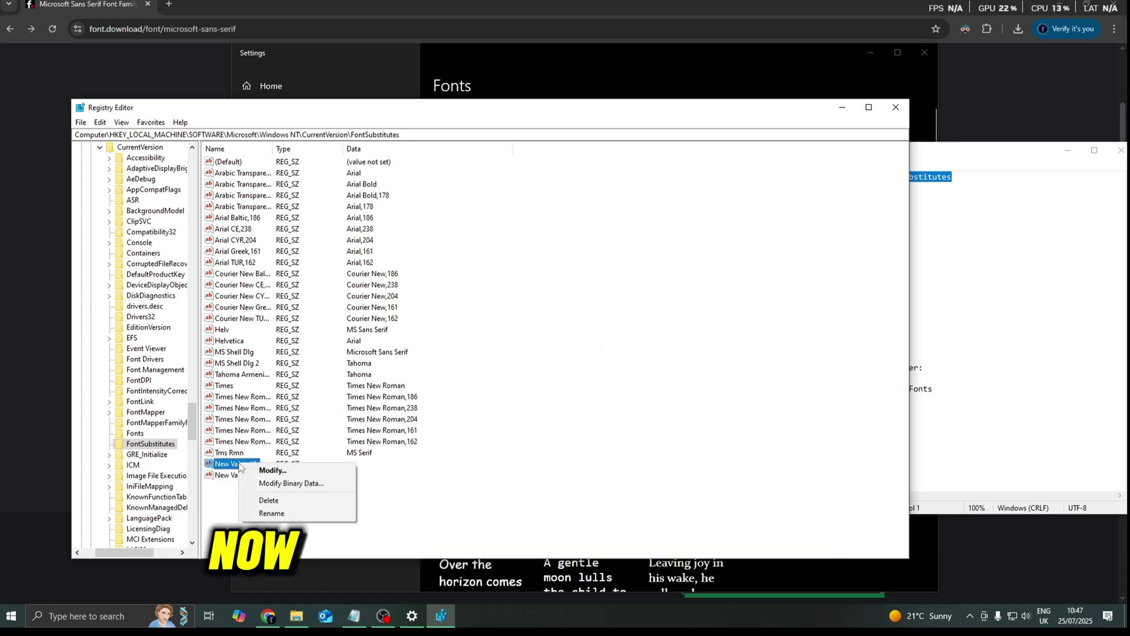
{"action": "left_click", "coordinate": [271, 513]}
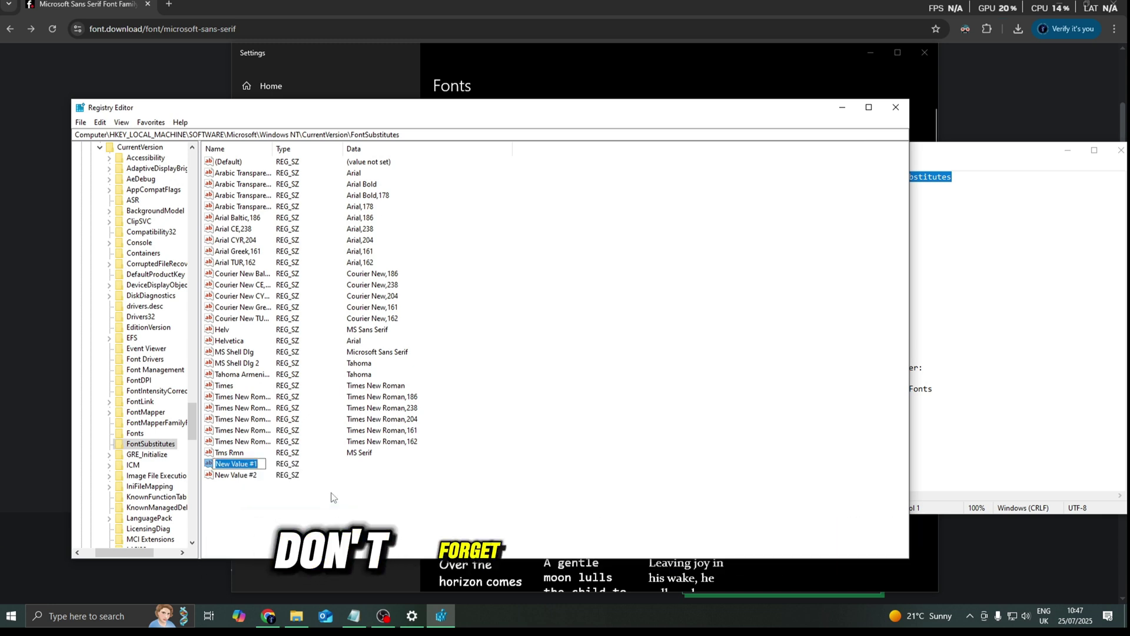
{"action": "type", "text": "Fontin"}
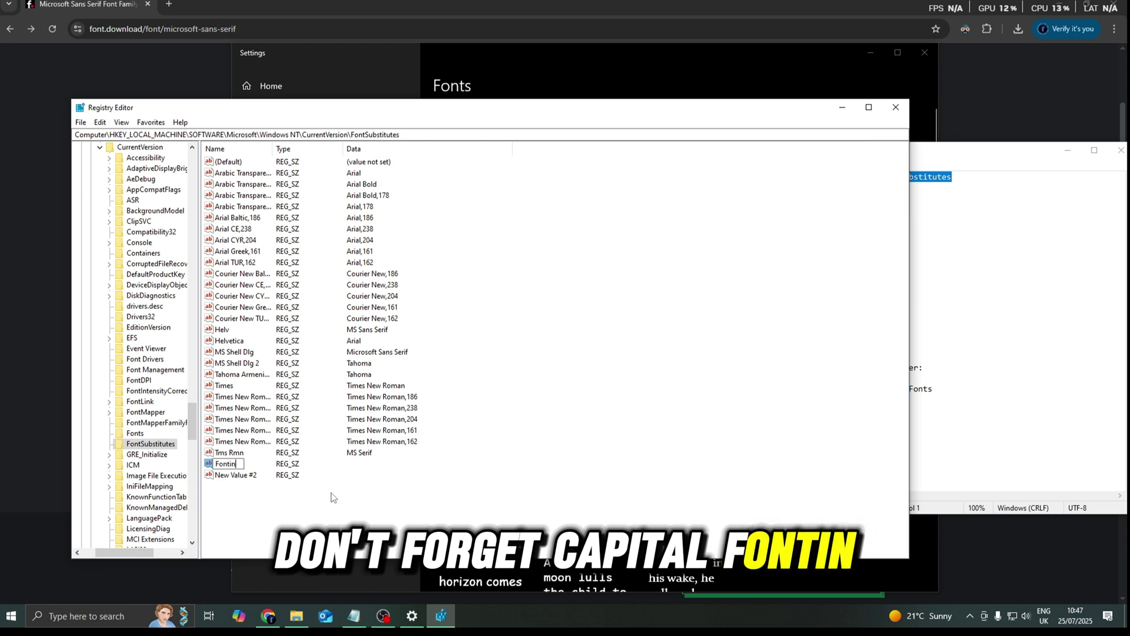
{"action": "key", "text": "Return"}
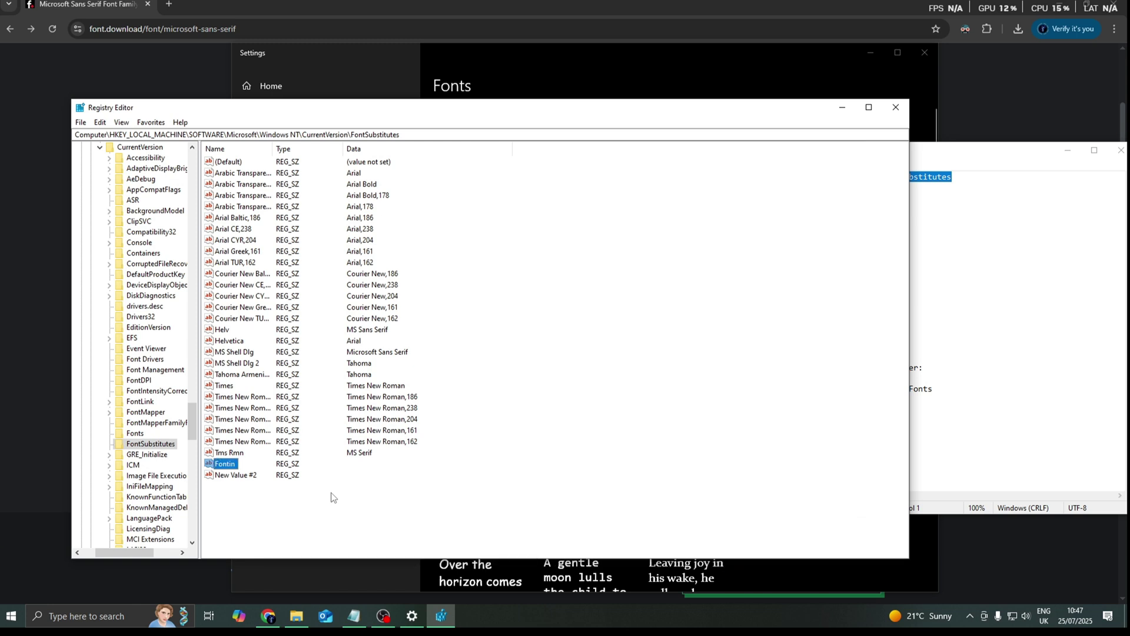
{"action": "right_click", "coordinate": [219, 480]}
{"action": "left_click", "coordinate": [244, 531]}
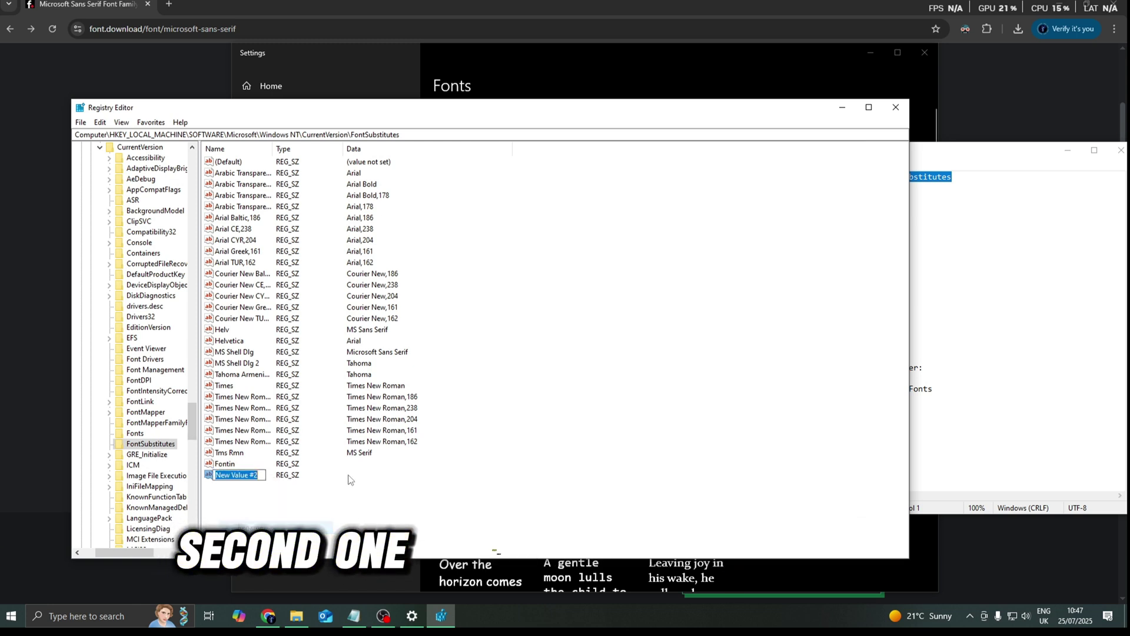
{"action": "type", "text": "Fonin"}
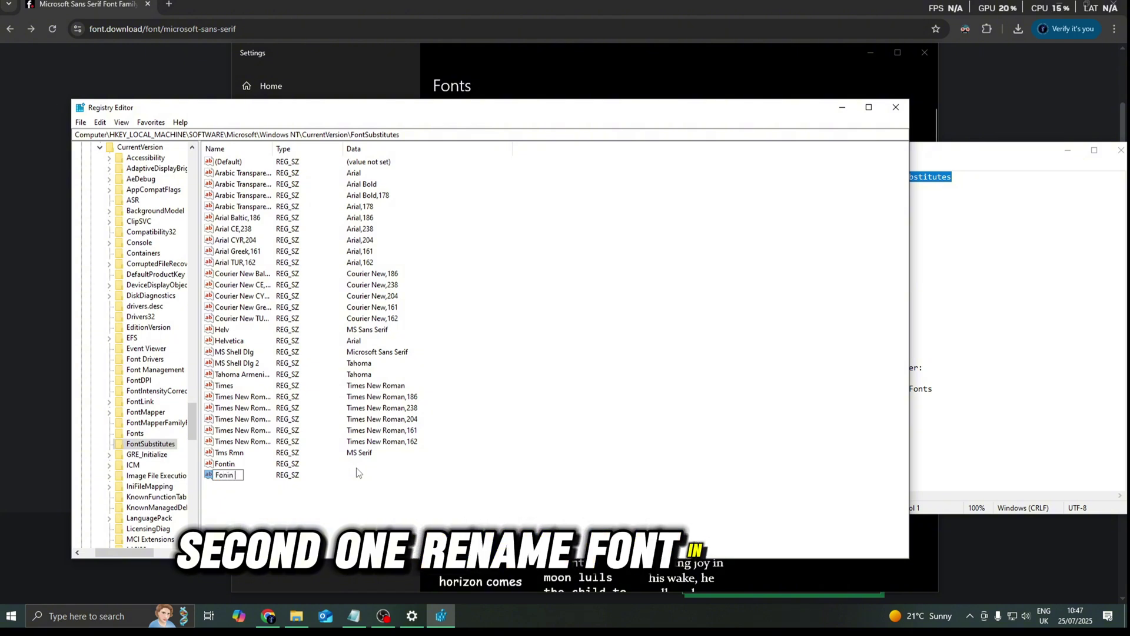
{"action": "type", "text": " SmallCaps"}
{"action": "key", "text": "Return"}
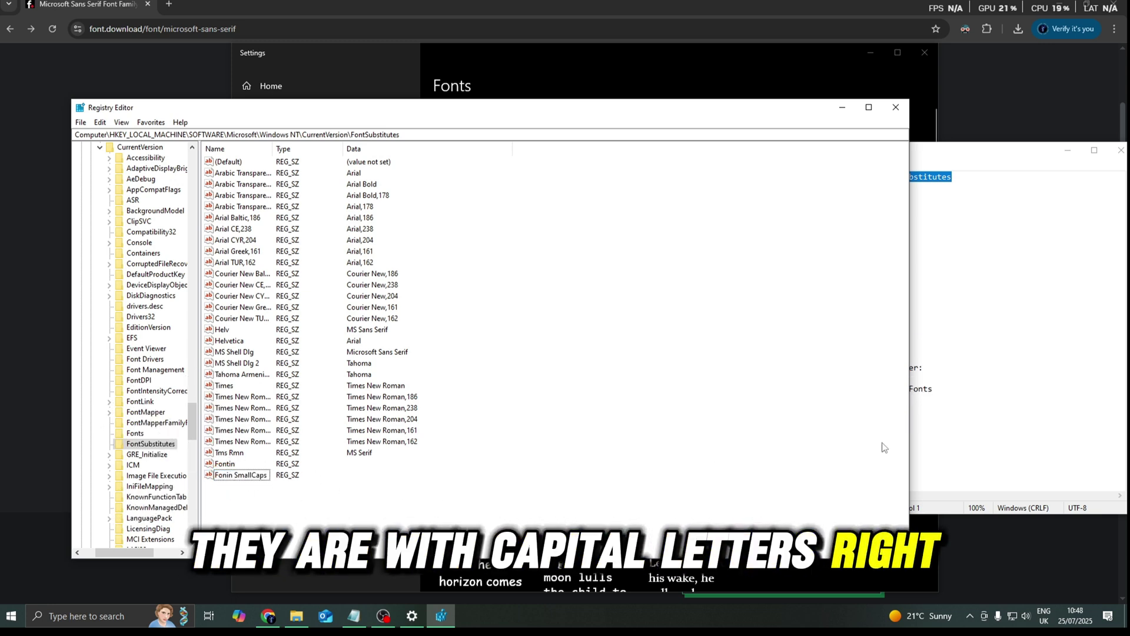
Copy 'Microsoft Sans Serif' from the notes and paste it as data for Fontin and Fonin SmallCaps.
{"action": "left_click", "coordinate": [994, 416]}
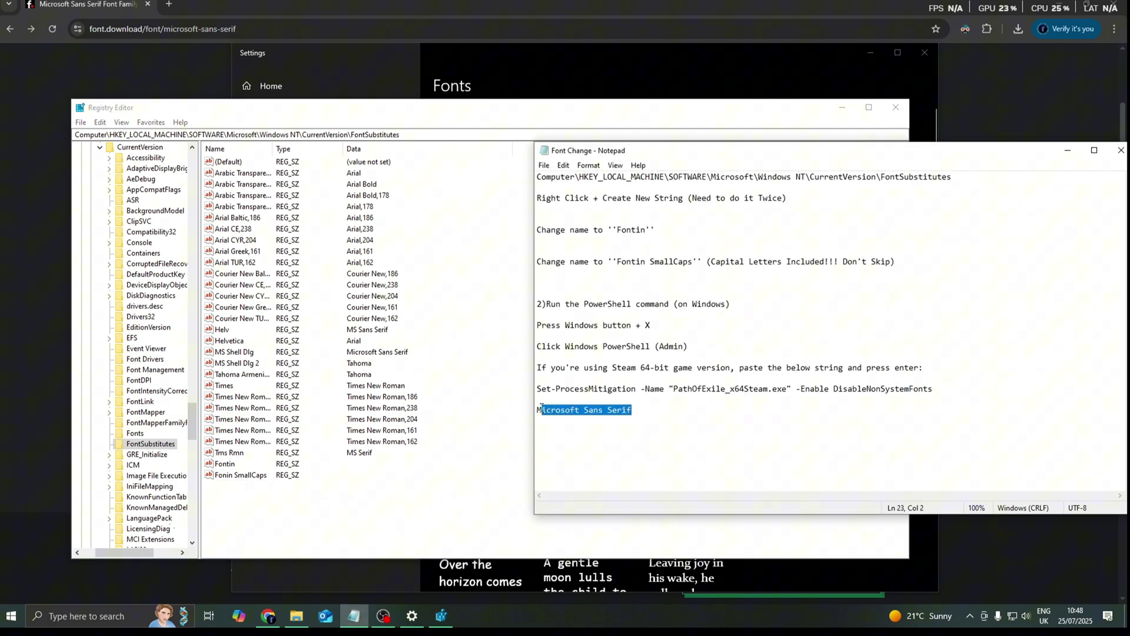
{"action": "left_click_drag", "start_coordinate": [540, 407], "coordinate": [537, 410]}
{"action": "left_click", "coordinate": [377, 500]}
{"action": "double_click", "coordinate": [224, 464]}
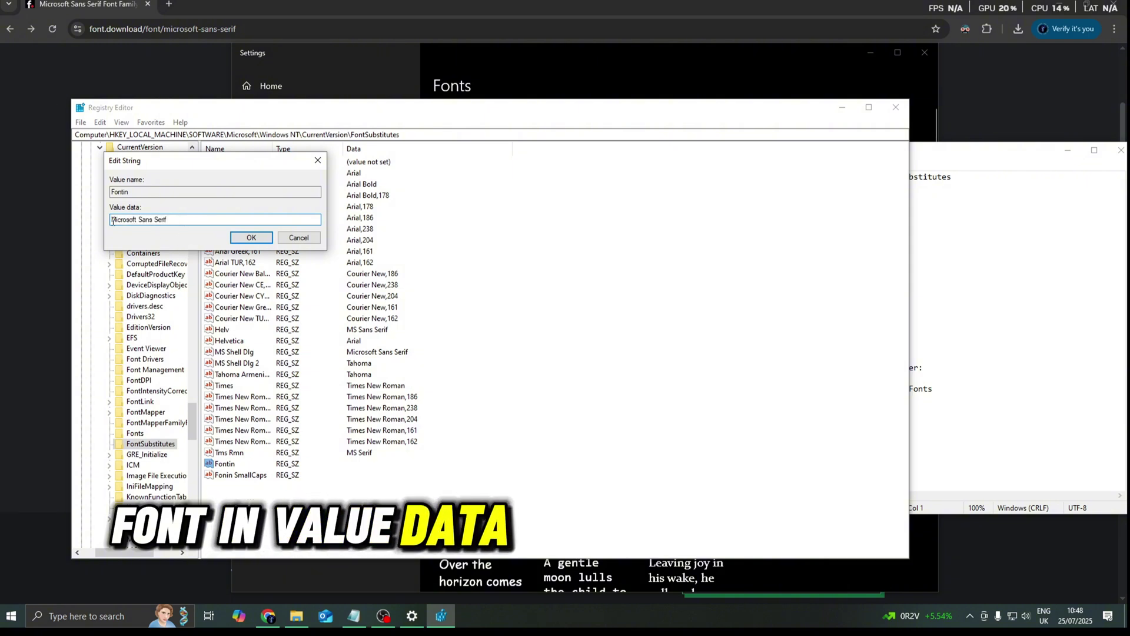
{"action": "left_click", "coordinate": [249, 238]}
{"action": "double_click", "coordinate": [241, 476]}
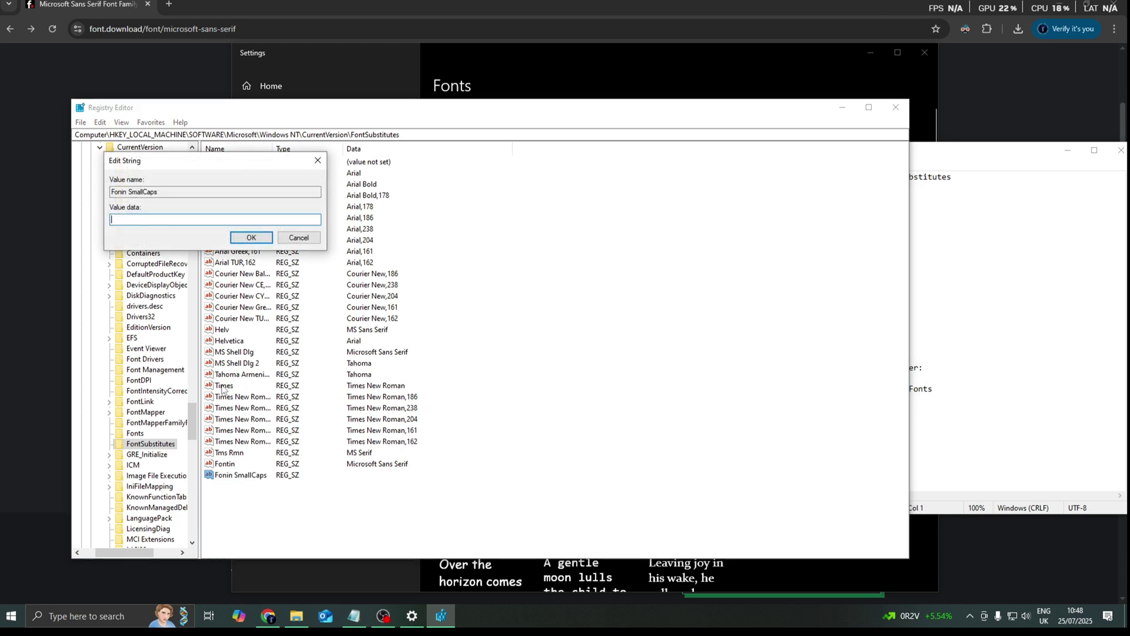
{"action": "left_click", "coordinate": [251, 237]}
{"action": "left_click", "coordinate": [1006, 348]}
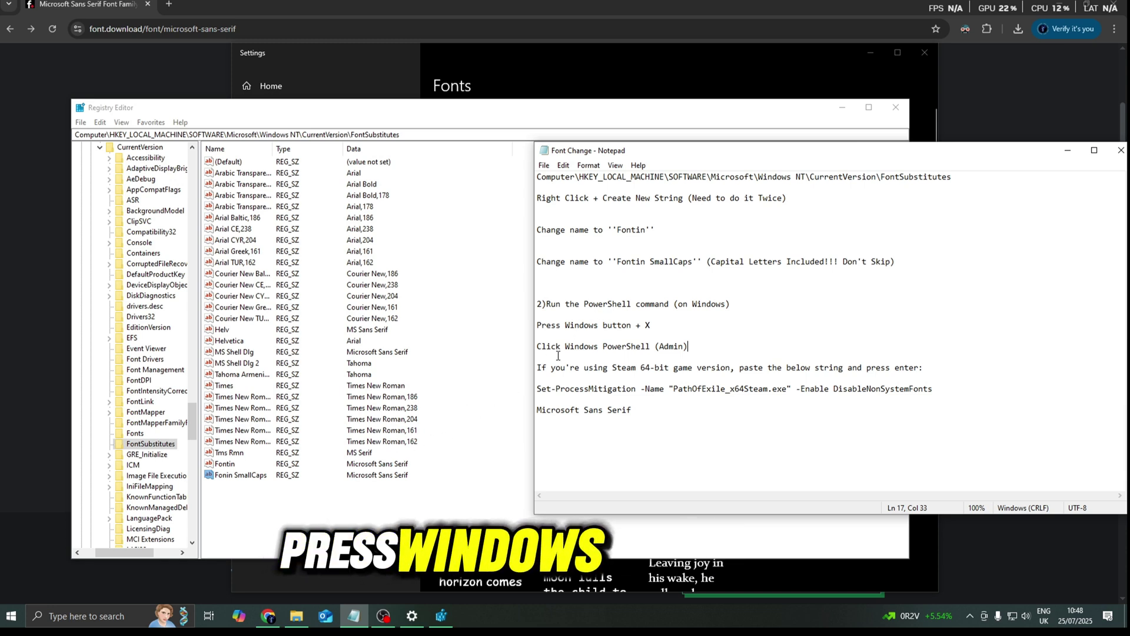
Run Set-ProcessMitigation enabling DisableNonSystemFonts for PathOfExile_x64Steam.exe in admin PowerShell, then close it.
{"action": "key", "text": "super+x"}
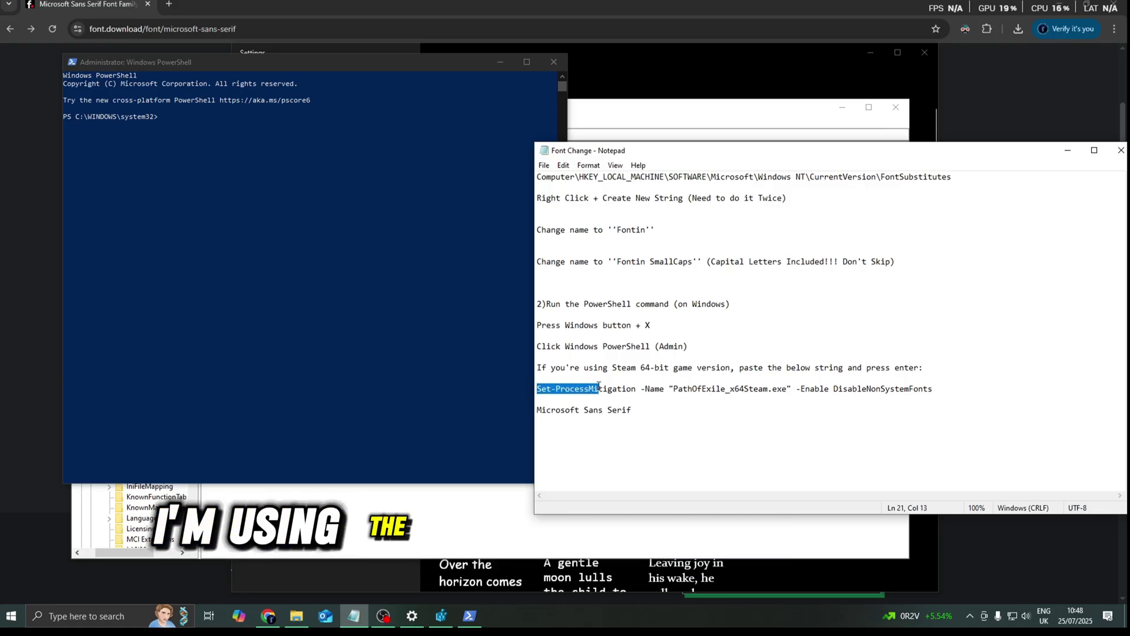
{"action": "left_click_drag", "start_coordinate": [599, 386], "coordinate": [901, 398]}
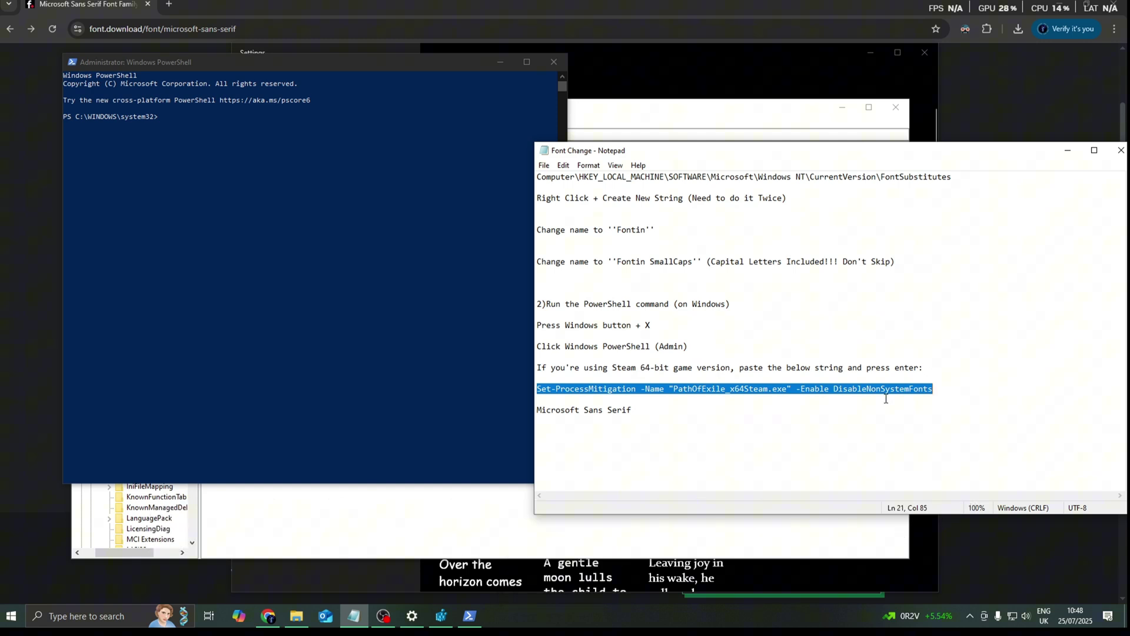
{"action": "left_click", "coordinate": [172, 119]}
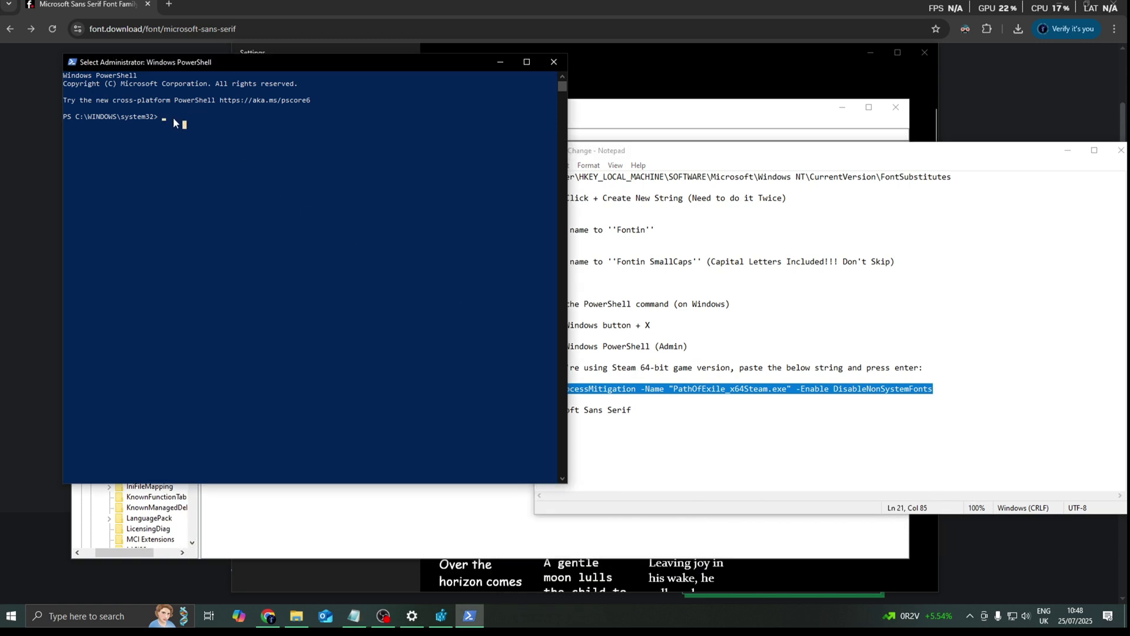
{"action": "key", "text": "ctrl+v"}
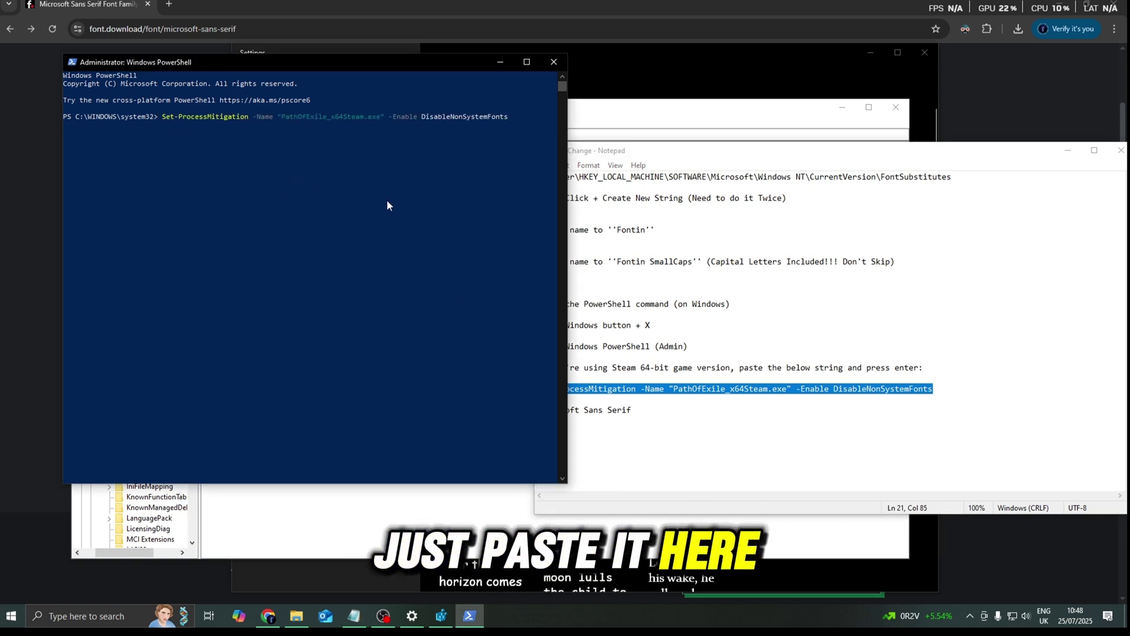
{"action": "key", "text": "Return"}
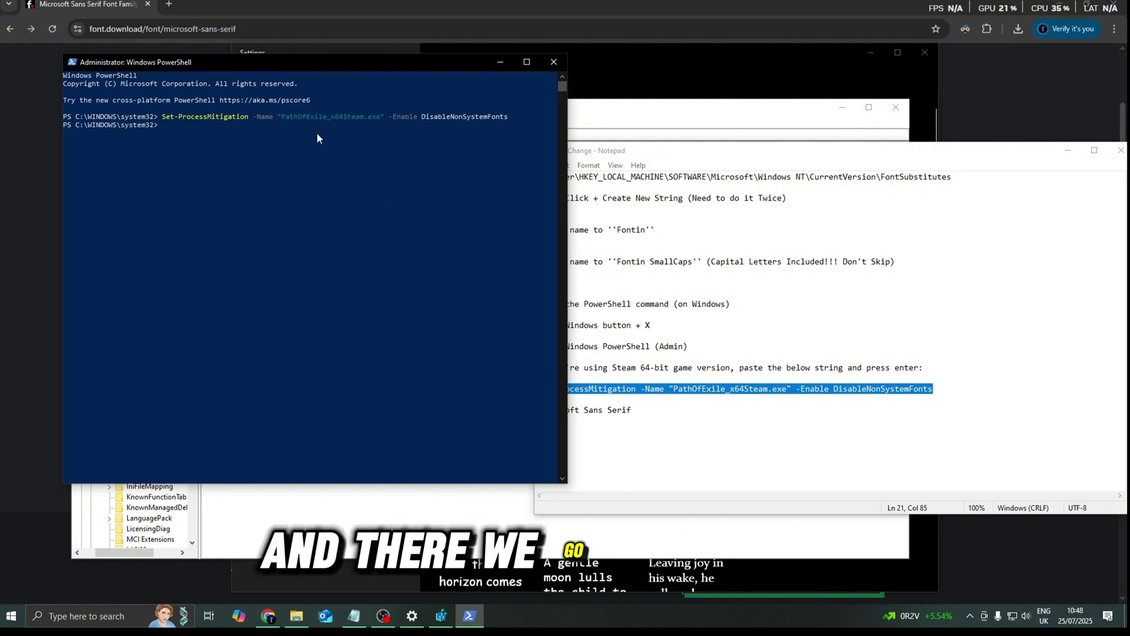
{"action": "left_click", "coordinate": [554, 62]}
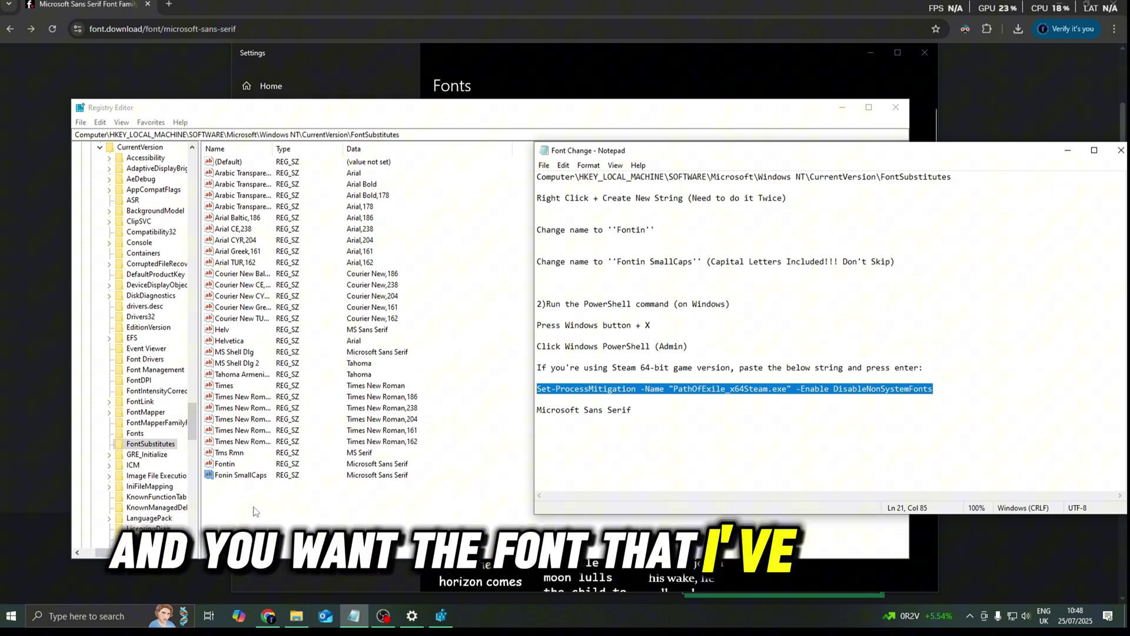
Open Font settings, view Bahnschrift's details, return to the font list and close Settings.
{"action": "left_click", "coordinate": [84, 617]}
{"action": "type", "text": "font"}
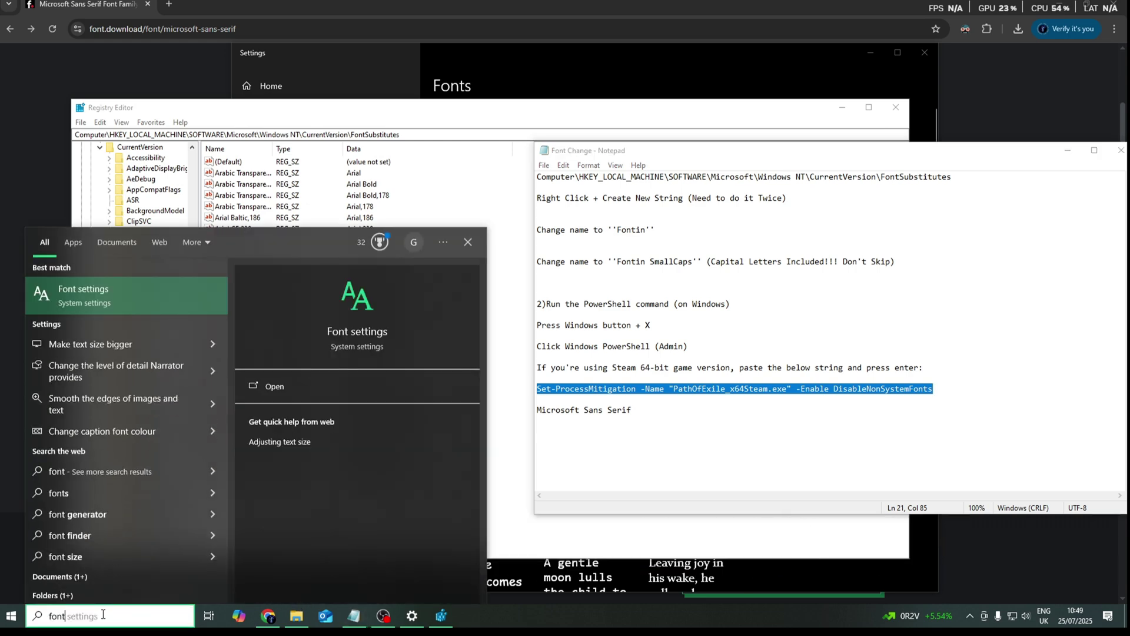
{"action": "left_click", "coordinate": [104, 291]}
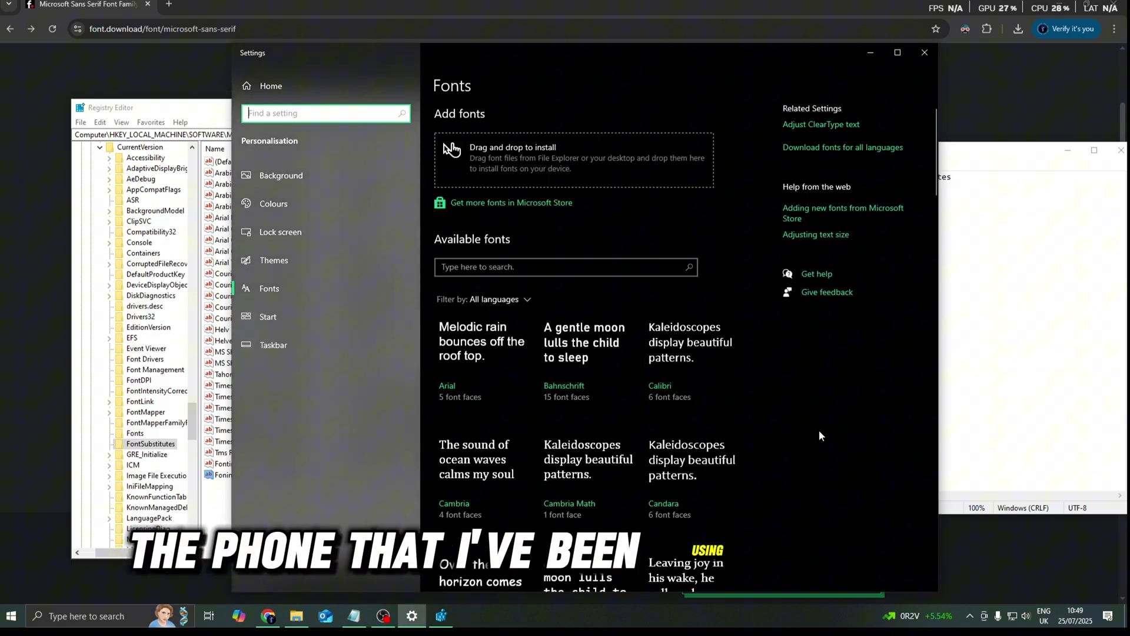
{"action": "left_click", "coordinate": [592, 358]}
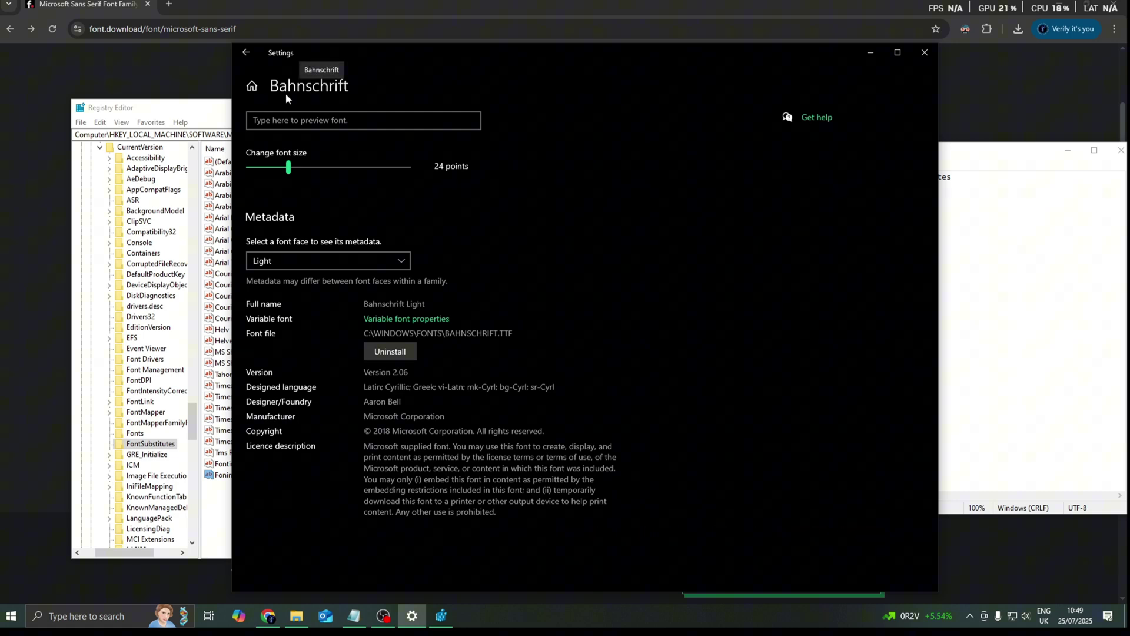
{"action": "left_click", "coordinate": [246, 52]}
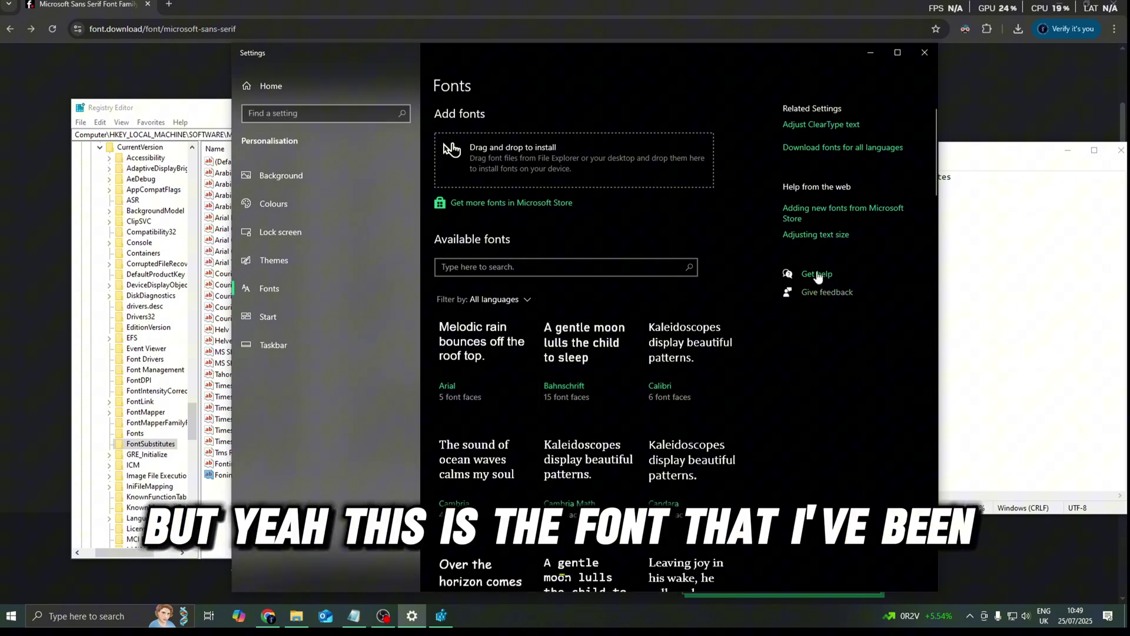
{"action": "left_click", "coordinate": [923, 61]}
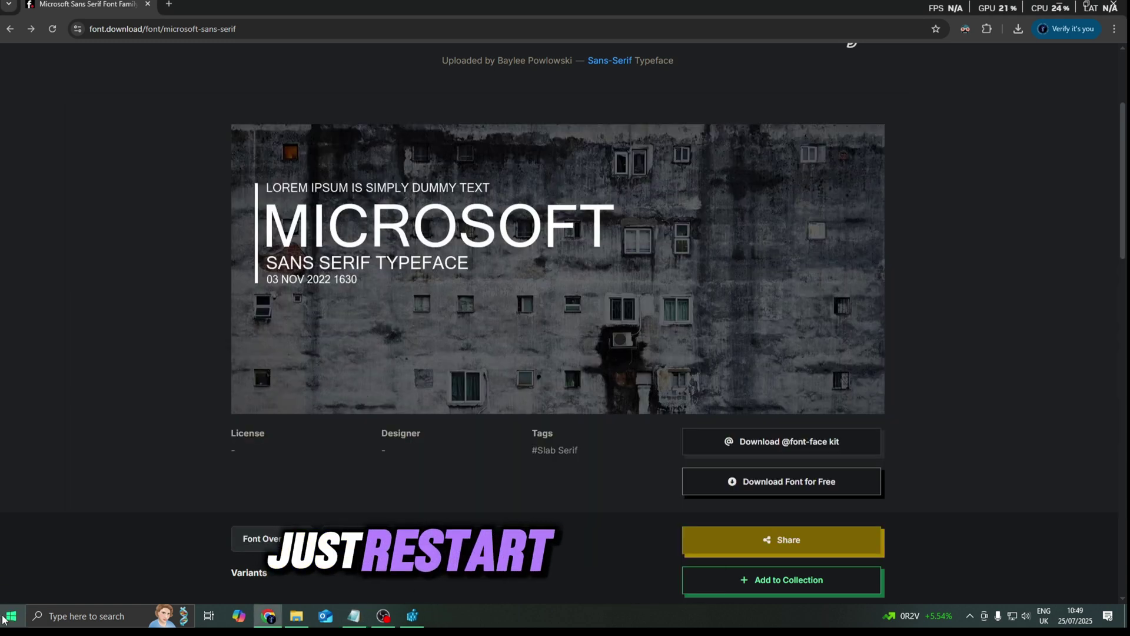
Restart the computer from the Start menu's power options.
{"action": "key", "text": "super"}
{"action": "left_click", "coordinate": [11, 590]}
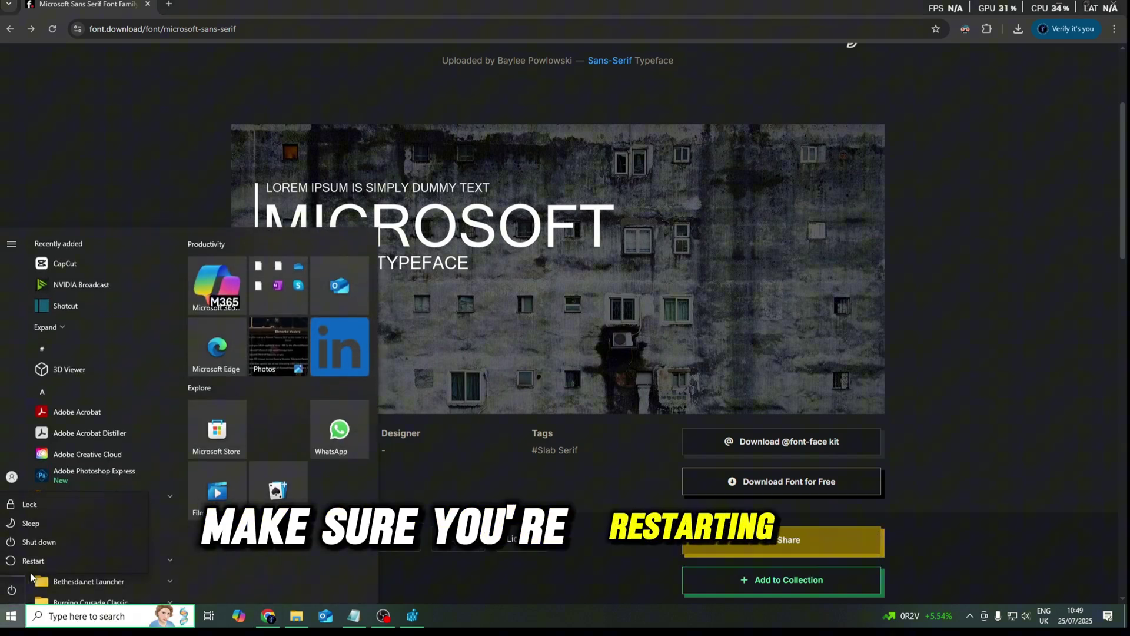
{"action": "left_click", "coordinate": [422, 566]}
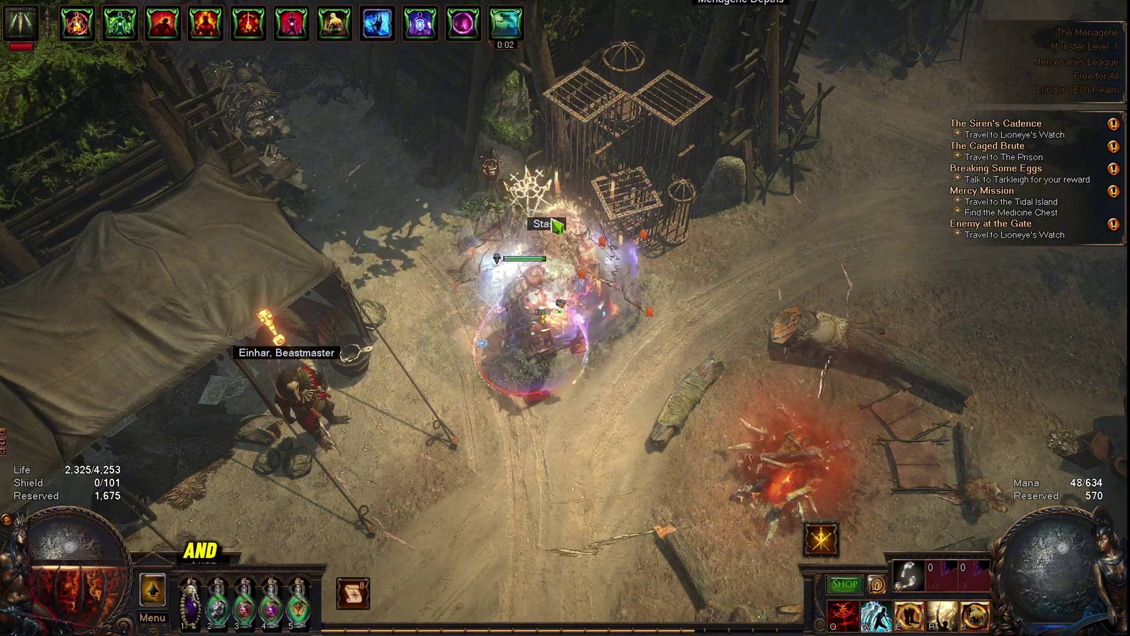
Drop the Chaos Orb, Divine Orb and Mirror of Kalandra from the inventory onto the ground.
{"action": "left_click", "coordinate": [546, 208]}
{"action": "left_click", "coordinate": [379, 69]}
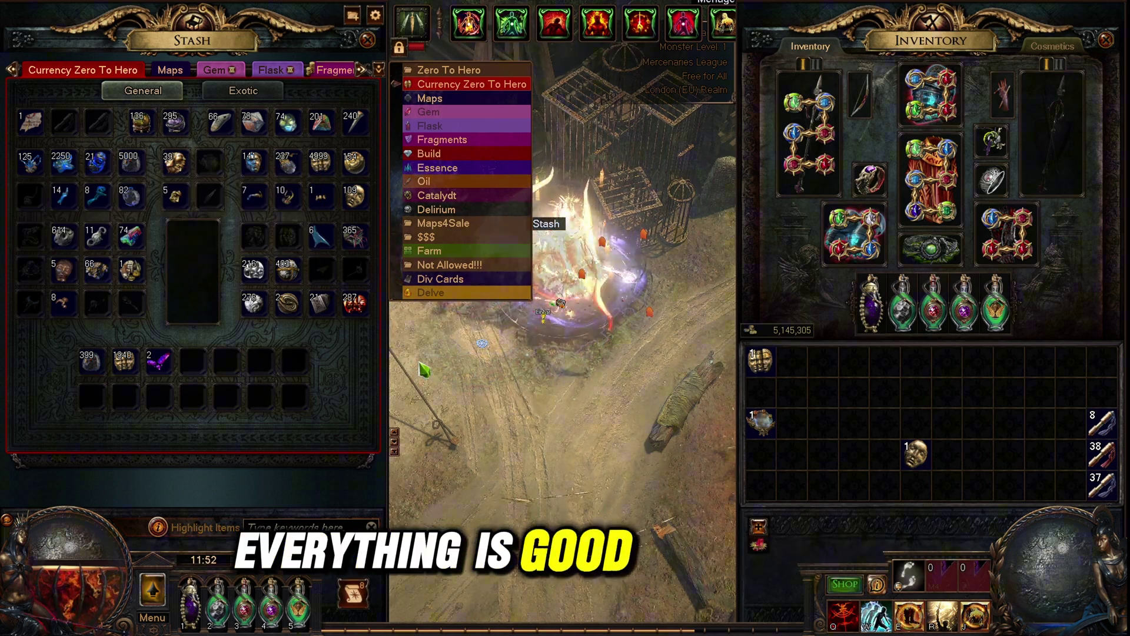
{"action": "left_click", "coordinate": [760, 360]}
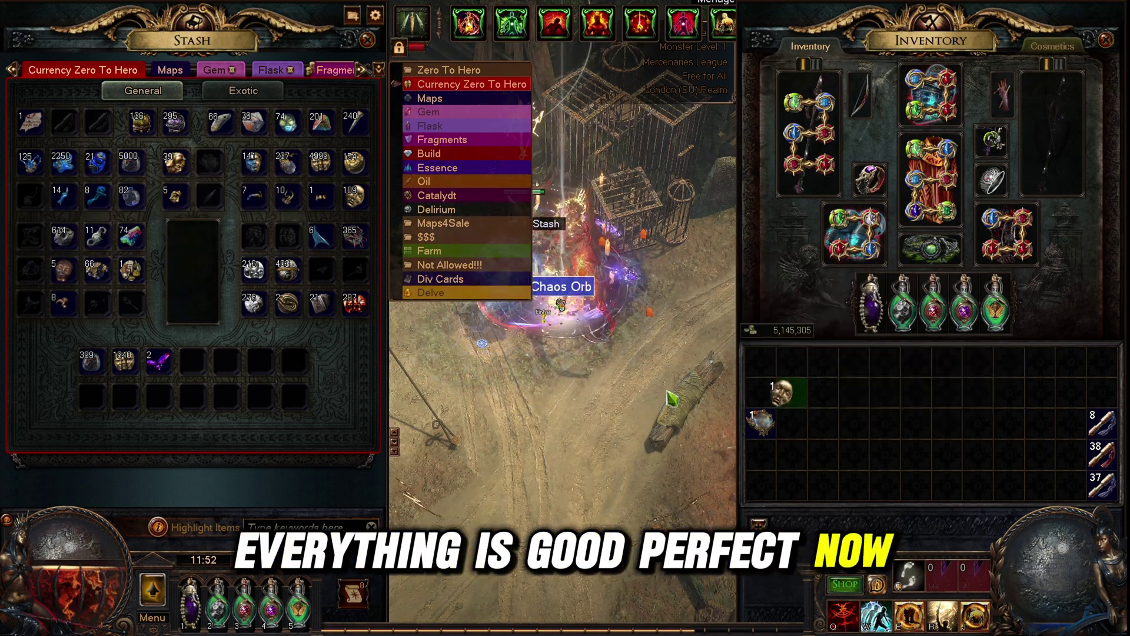
{"action": "left_click", "coordinate": [648, 465]}
{"action": "left_click", "coordinate": [760, 419]}
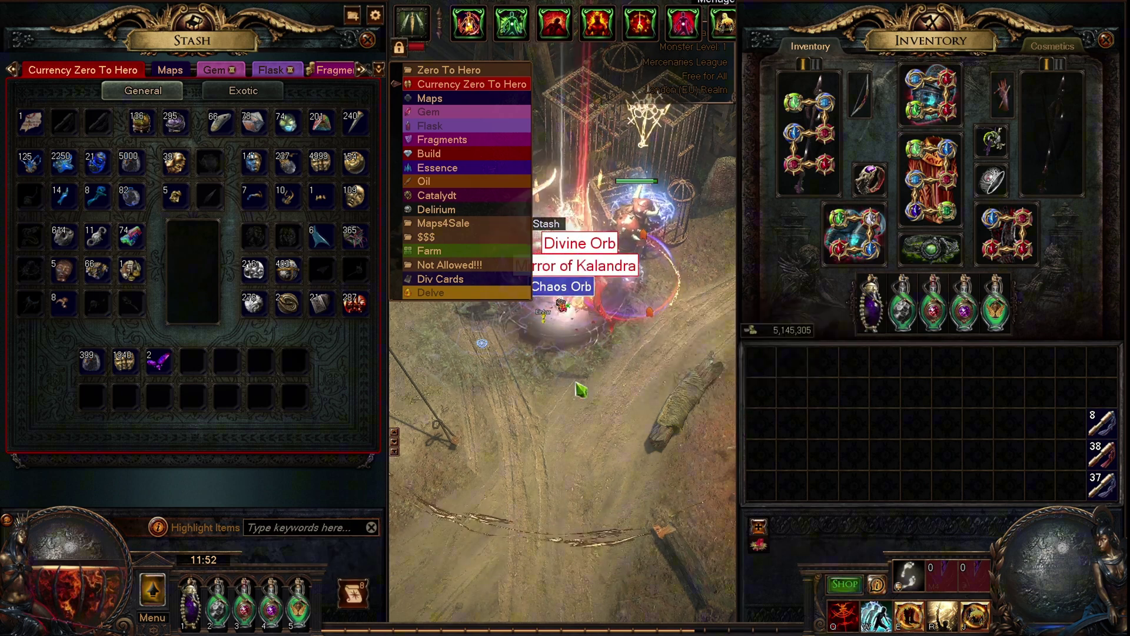
{"action": "key", "text": "Escape"}
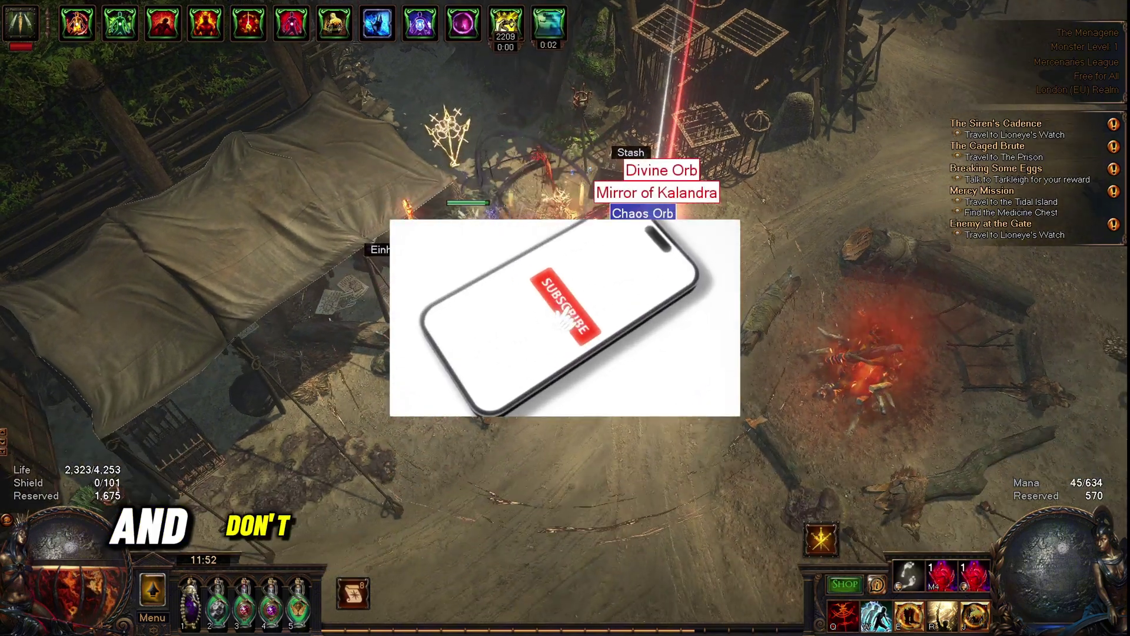
{"action": "mouse_move", "coordinate": [640, 213]}
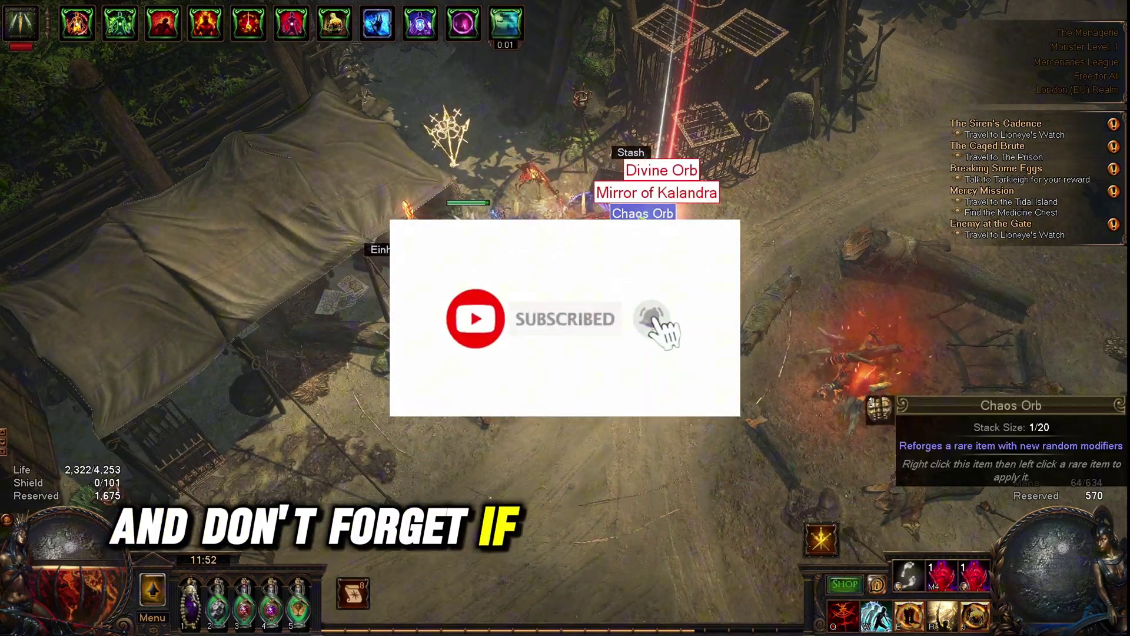